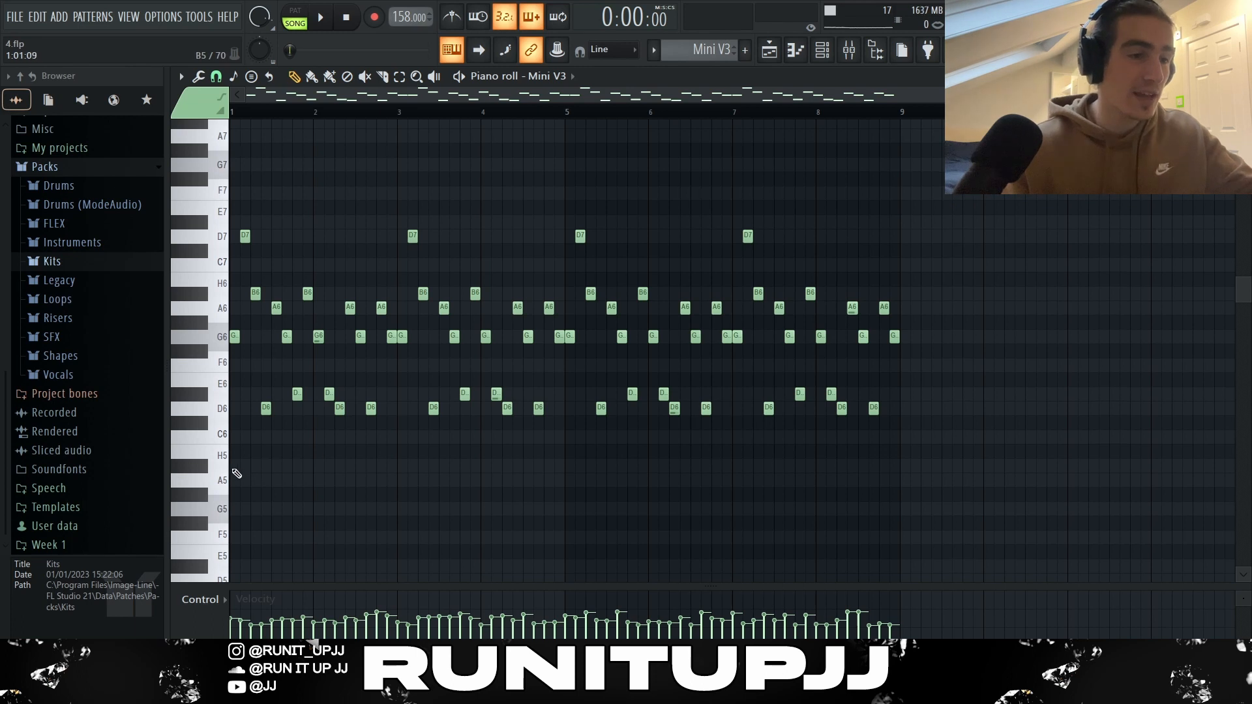
# - Select the D7, B6, D6, A6 and D#6 notes in the first two bars of the Mini V3 melody, leaving out the G6 notes
pyautogui.scroll(4, 238, 417)
pyautogui.click(246, 335)
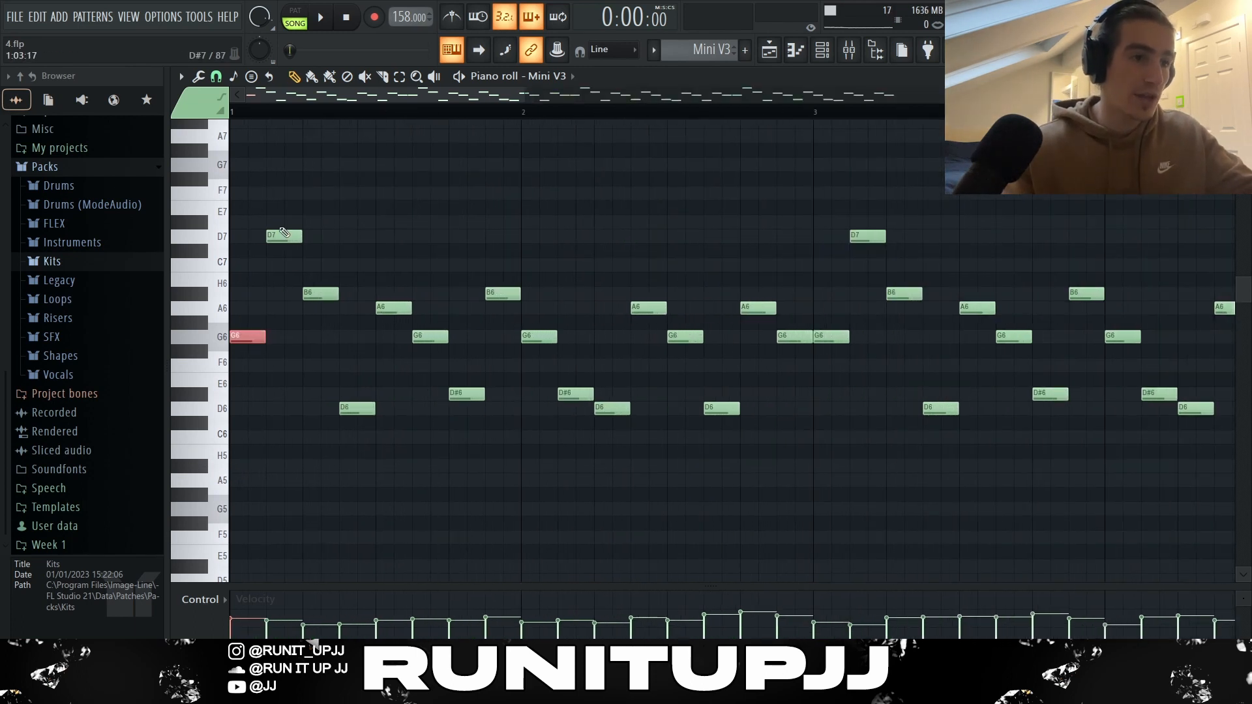
pyautogui.click(285, 234)
pyautogui.click(311, 293)
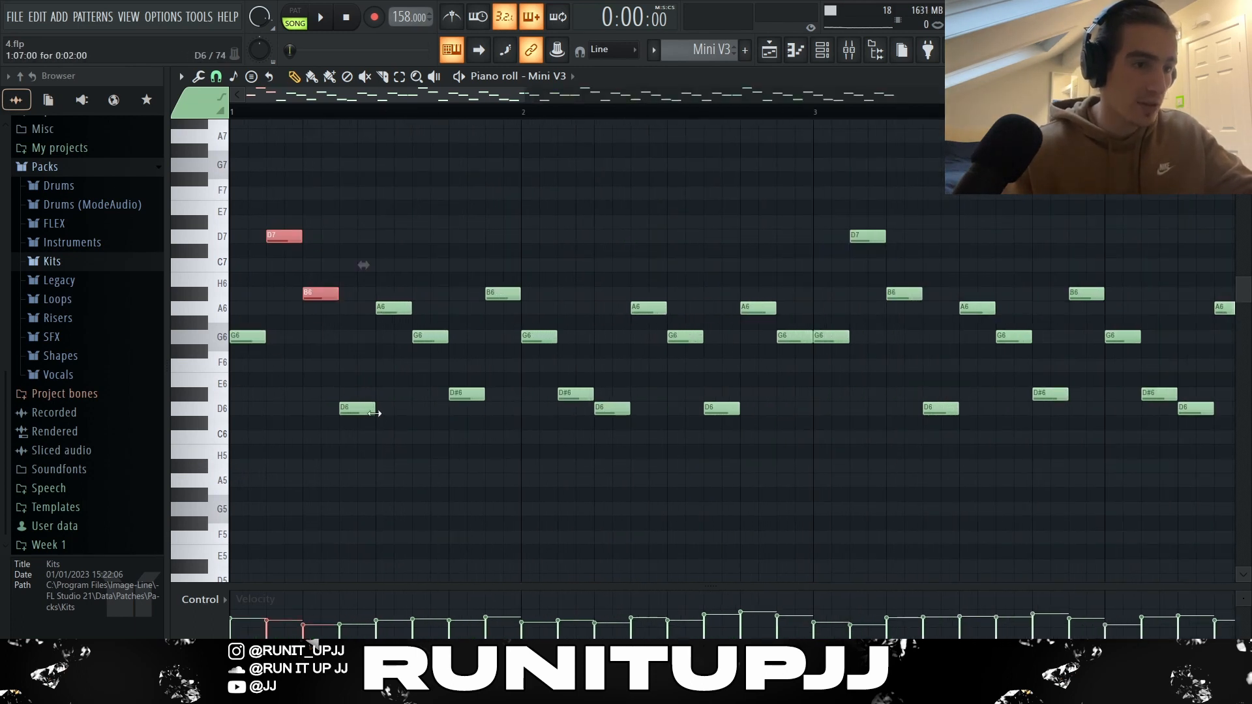
pyautogui.click(366, 409)
pyautogui.moveTo(368, 287); pyautogui.dragTo(531, 316)
pyautogui.click(471, 393)
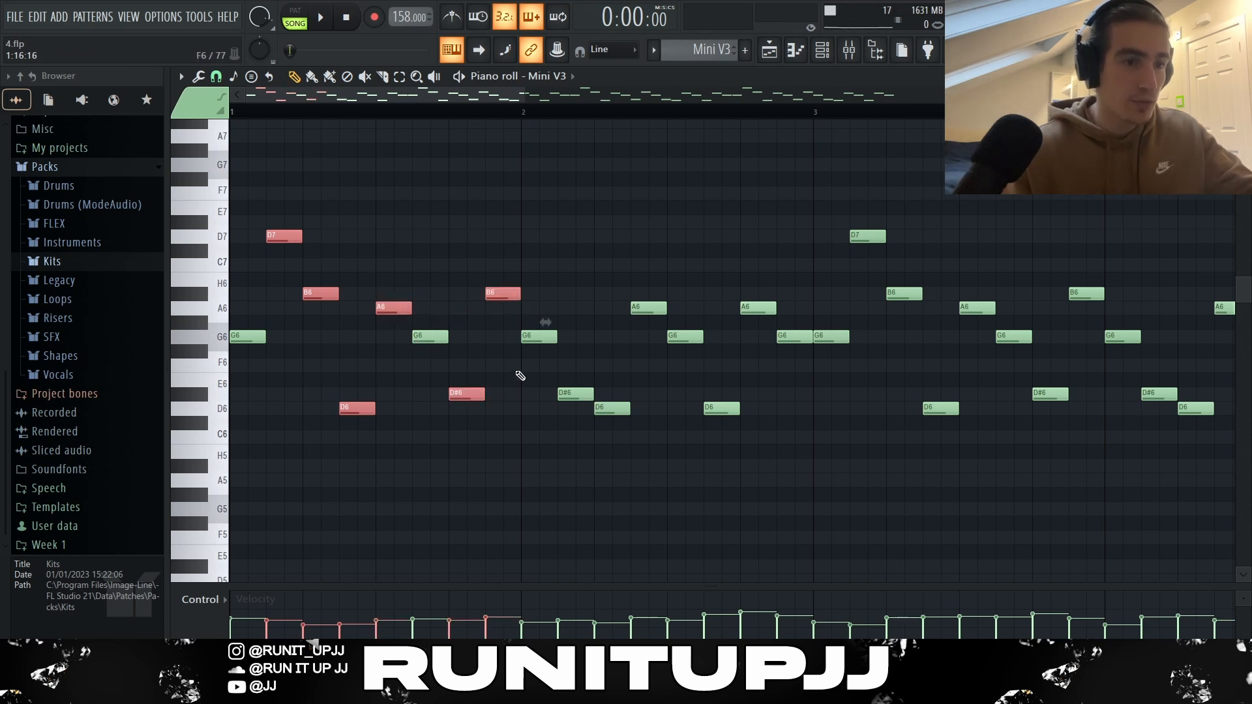
pyautogui.click(634, 309)
pyautogui.moveTo(559, 386); pyautogui.dragTo(735, 427)
pyautogui.click(757, 307)
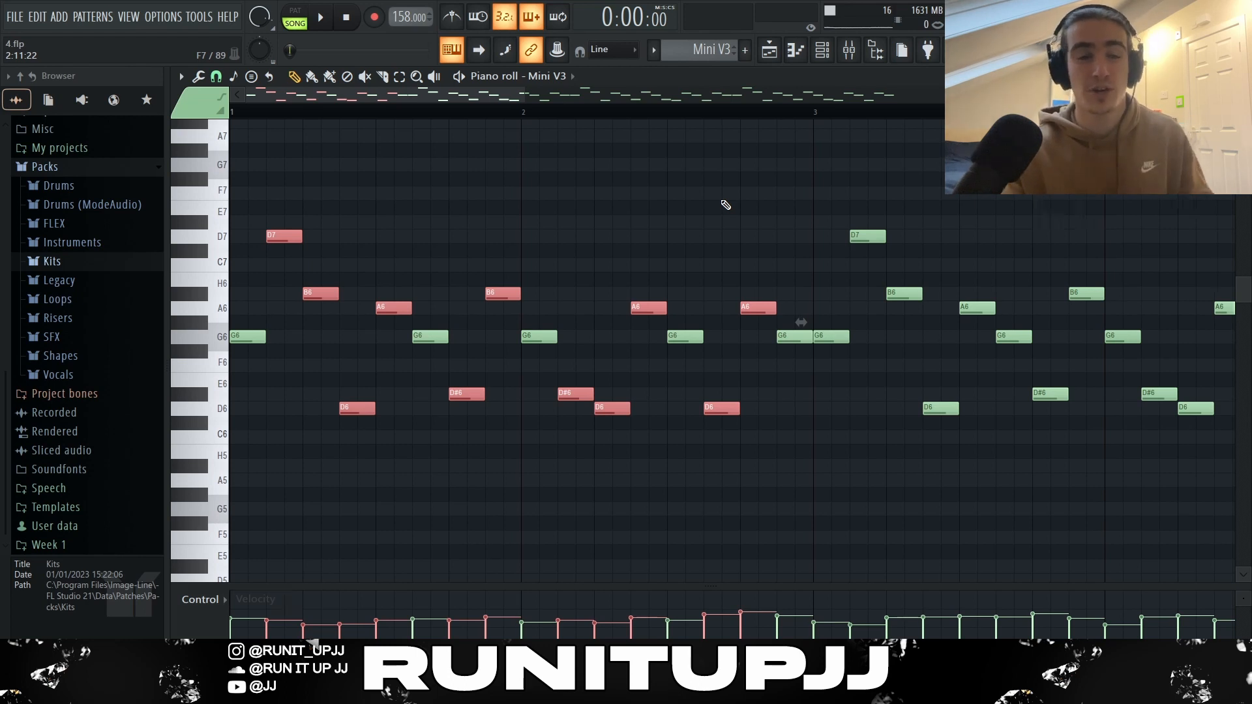
# - Quick render the Mini V3 pattern from the playlist as an audio clip
pyautogui.press('F5')
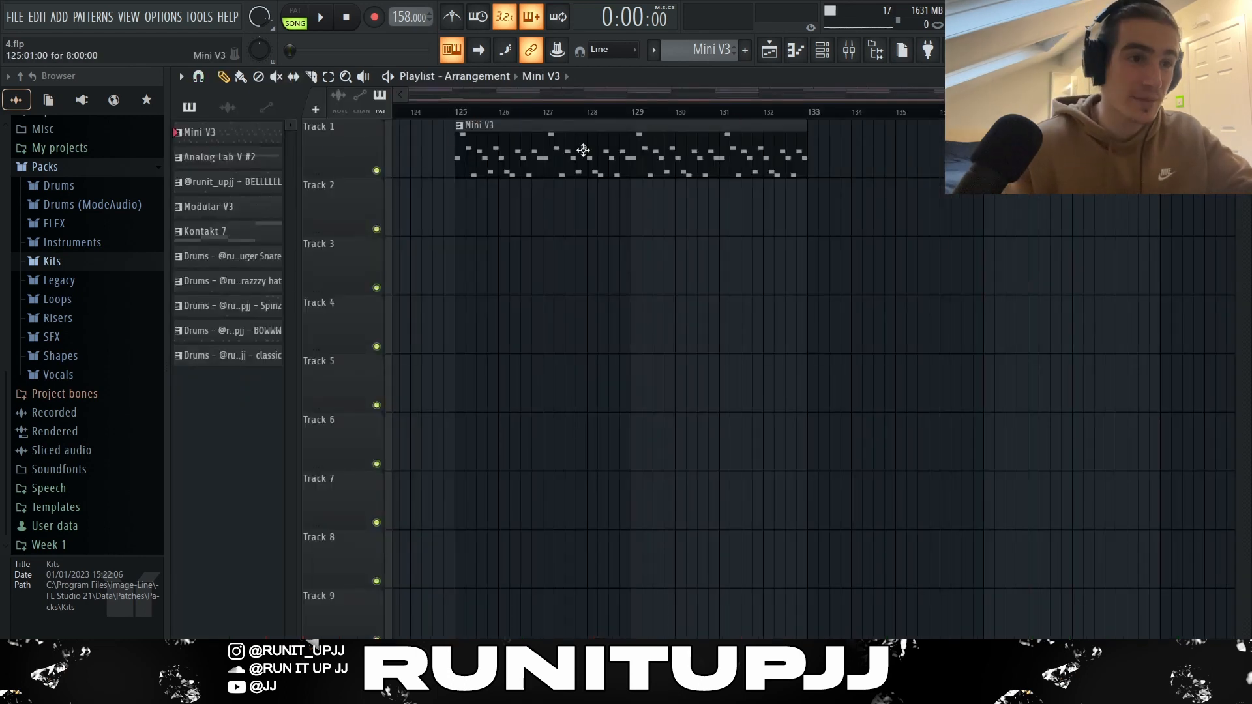
pyautogui.rightClick(233, 128)
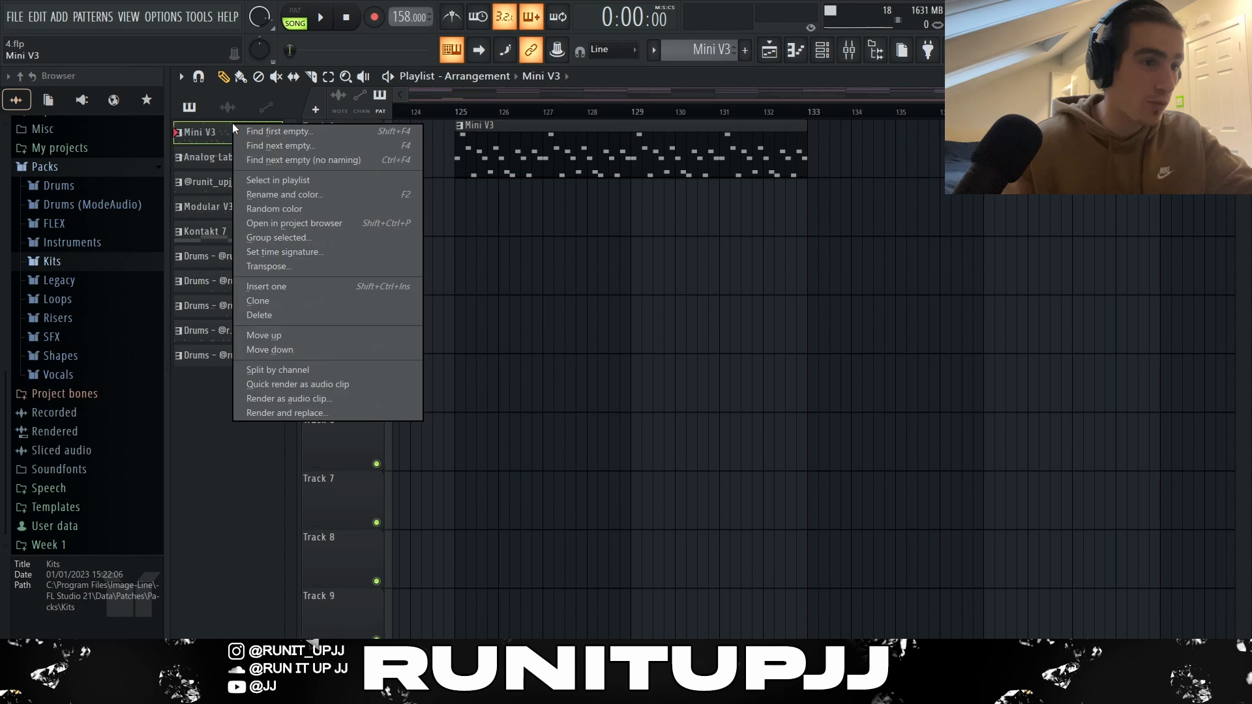
pyautogui.click(293, 386)
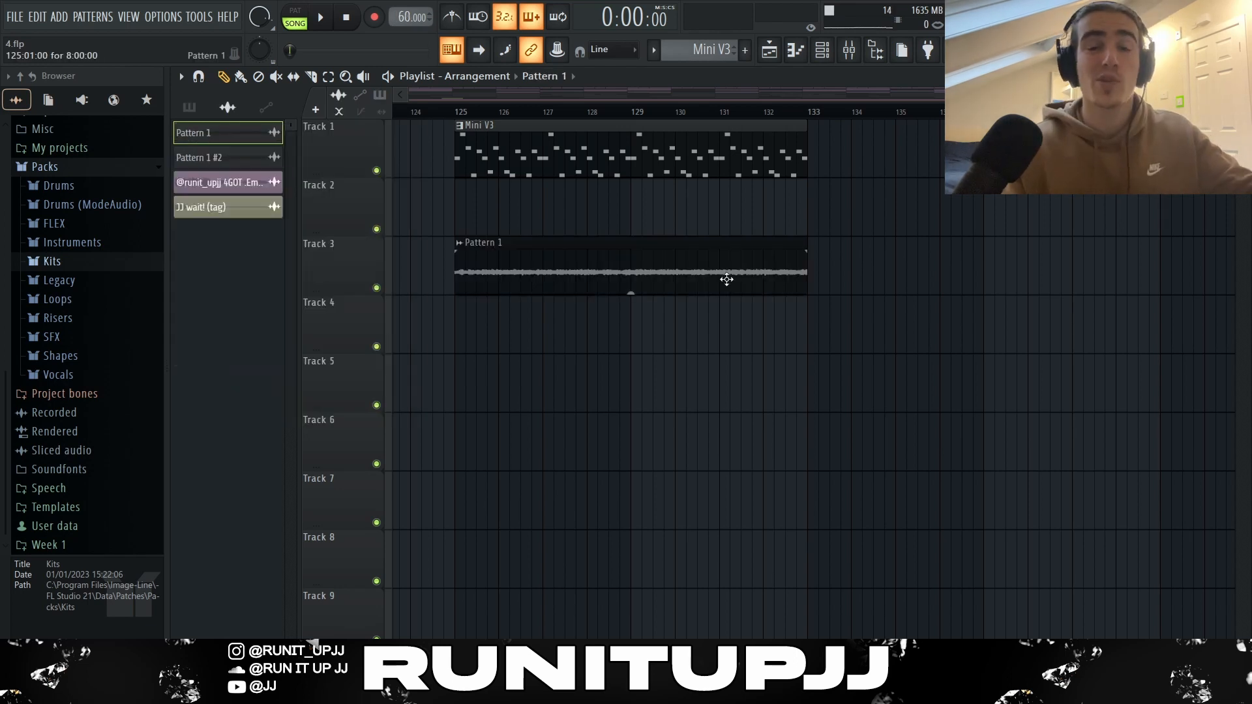
# - Lower the channel pitch of the rendered Pattern 1 audio clip on Track 3 and reverse it
pyautogui.doubleClick(520, 280)
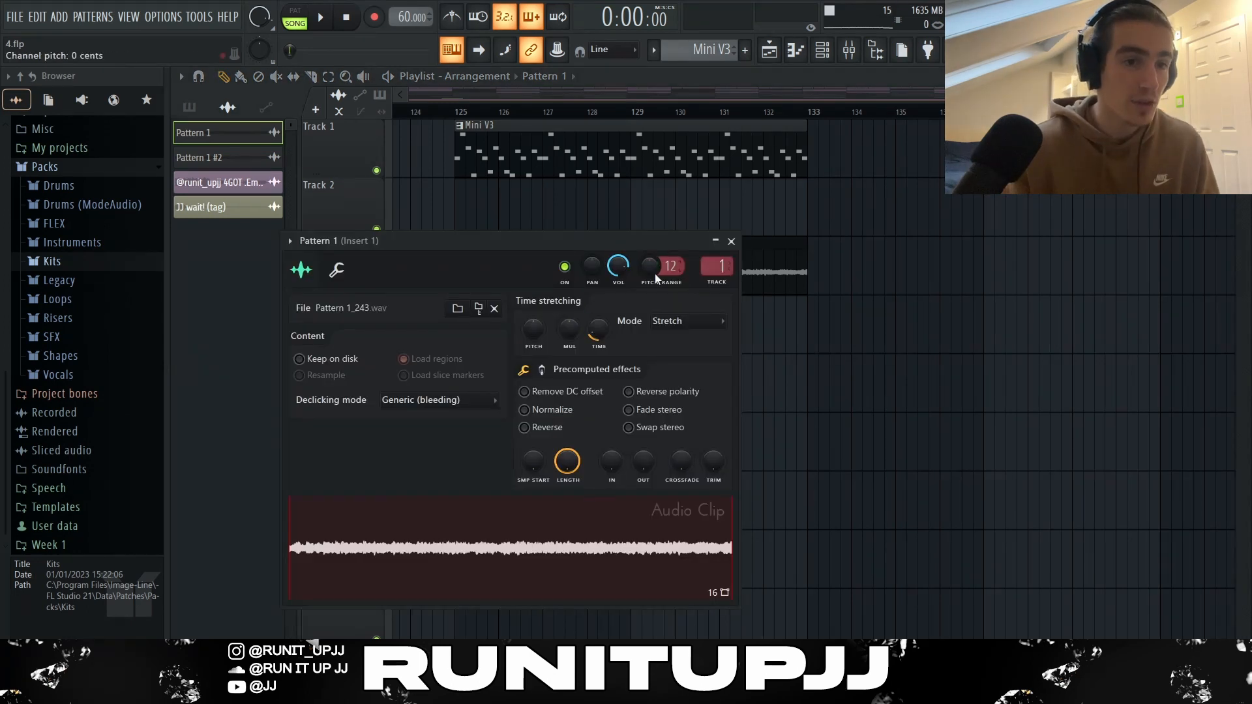
pyautogui.moveTo(655, 268)
pyautogui.mouseDown()
pyautogui.moveTo(655, 313)
pyautogui.moveTo(647, 259)
pyautogui.mouseUp()
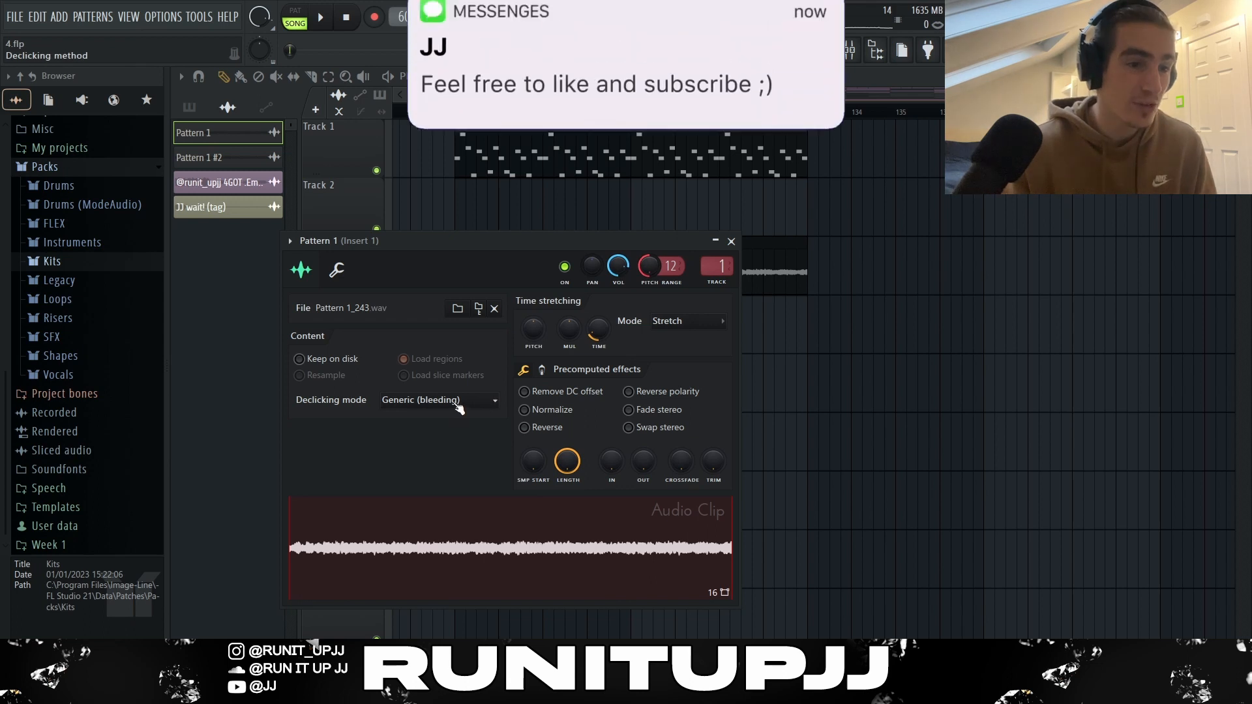
pyautogui.click(390, 402)
pyautogui.click(415, 405)
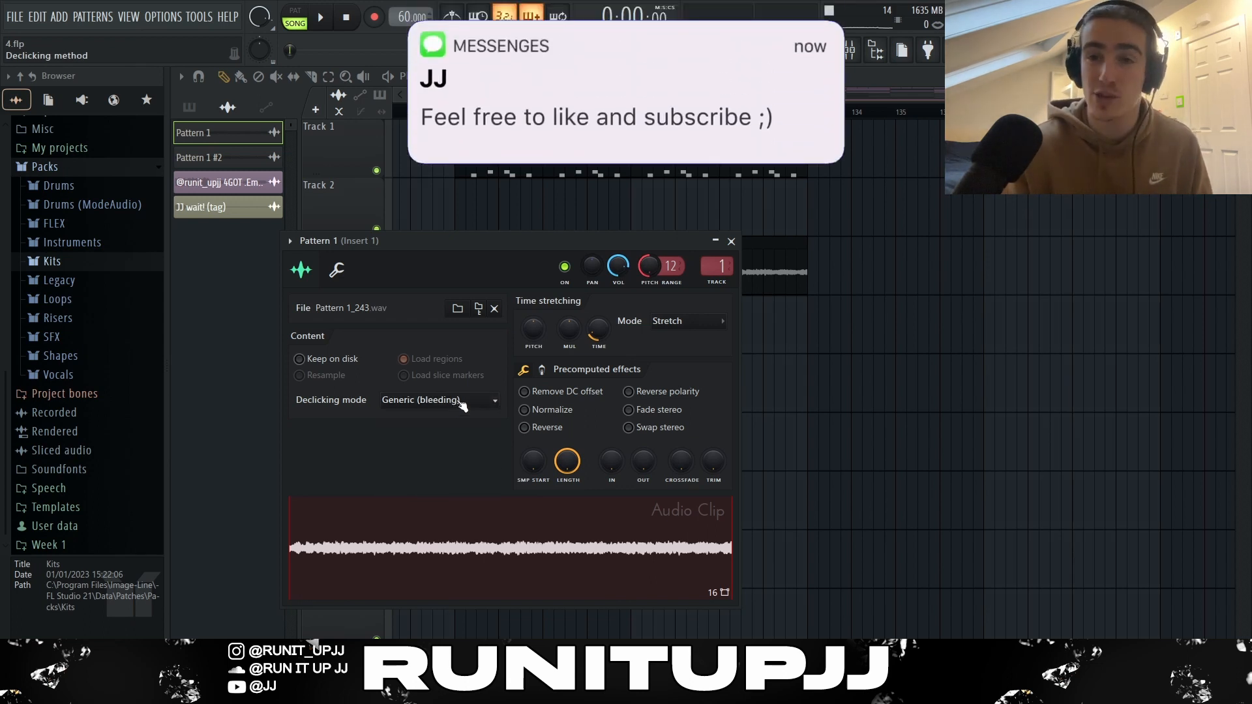
pyautogui.click(523, 428)
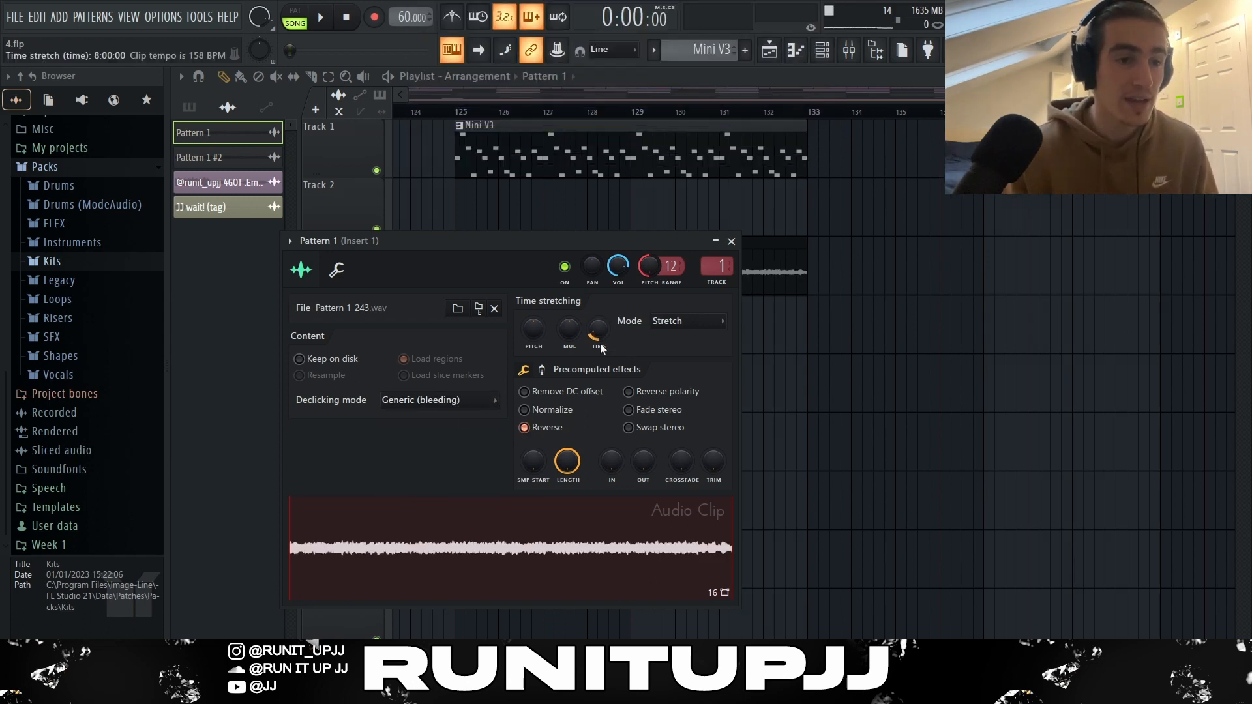
# - Set the time stretch of the Pattern 1 clip to 4:00:00 and close its channel settings
pyautogui.moveTo(604, 235); pyautogui.dragTo(638, 311)
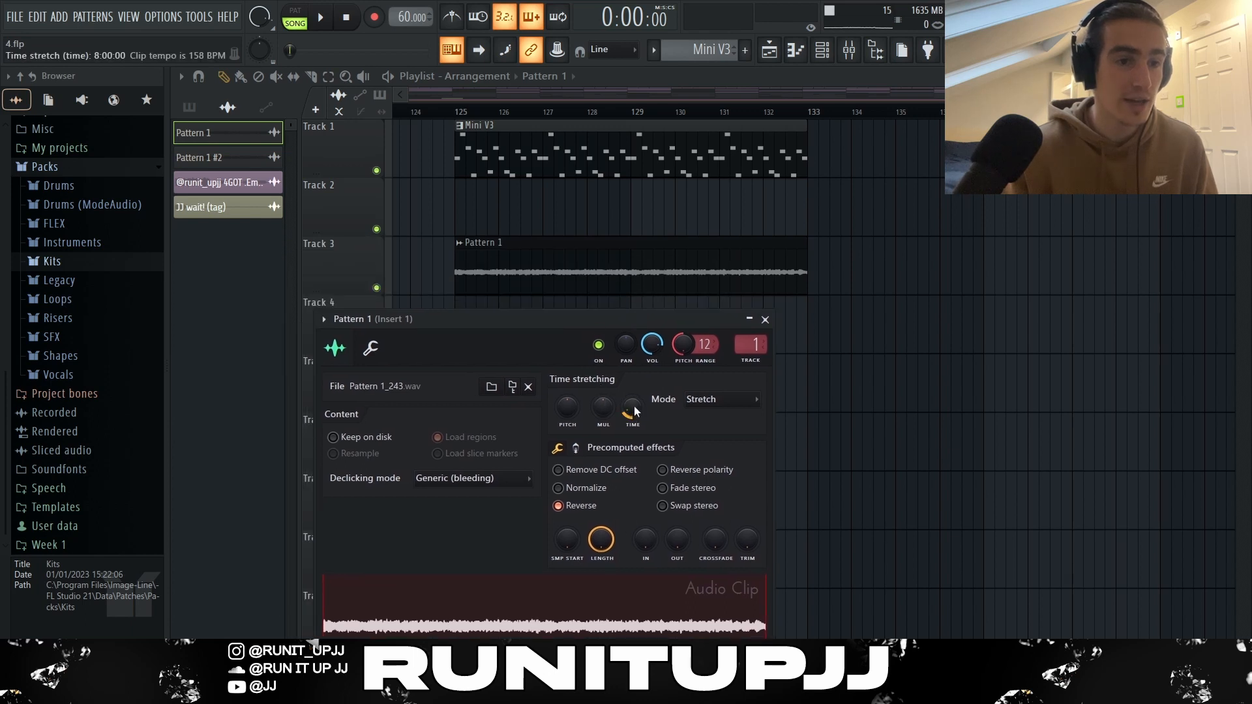
pyautogui.moveTo(634, 409); pyautogui.dragTo(633, 450)
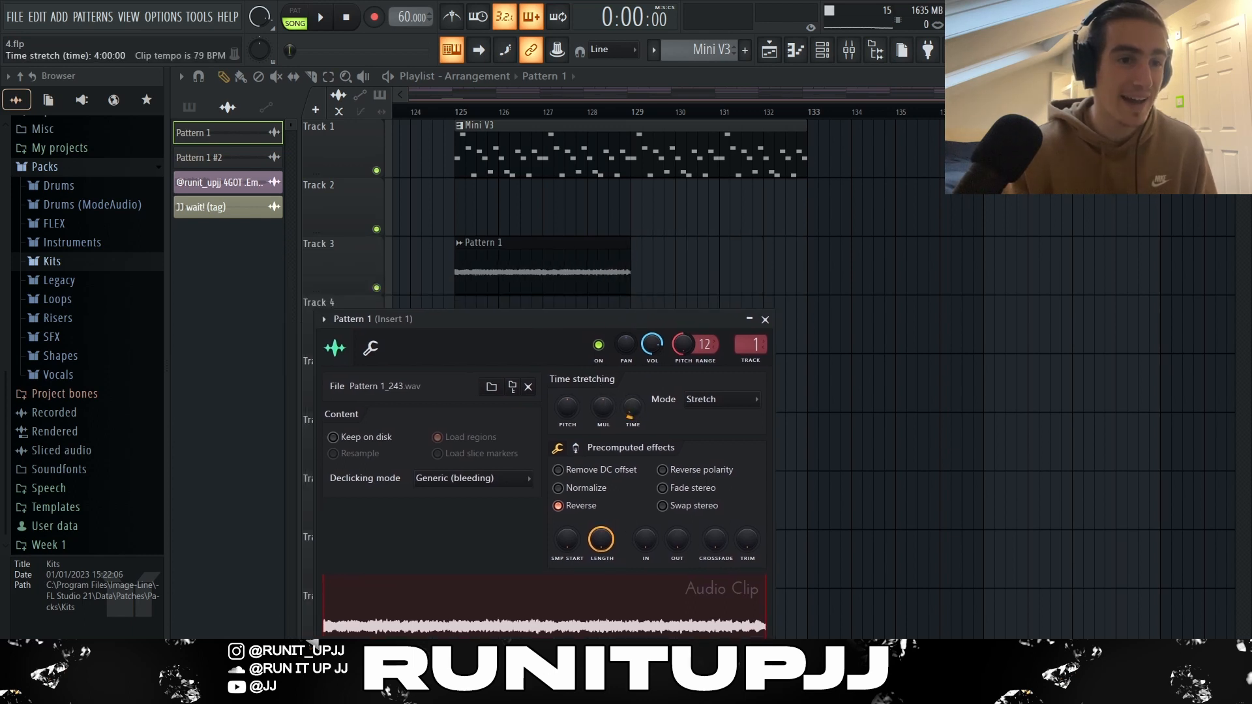
pyautogui.click(765, 320)
# - Place the Pattern 1 #2 clip at bar 129 on Track 3 and delete the Mini V3 pattern clip from Track 1
pyautogui.moveTo(227, 157); pyautogui.dragTo(670, 283)
pyautogui.doubleClick(674, 278)
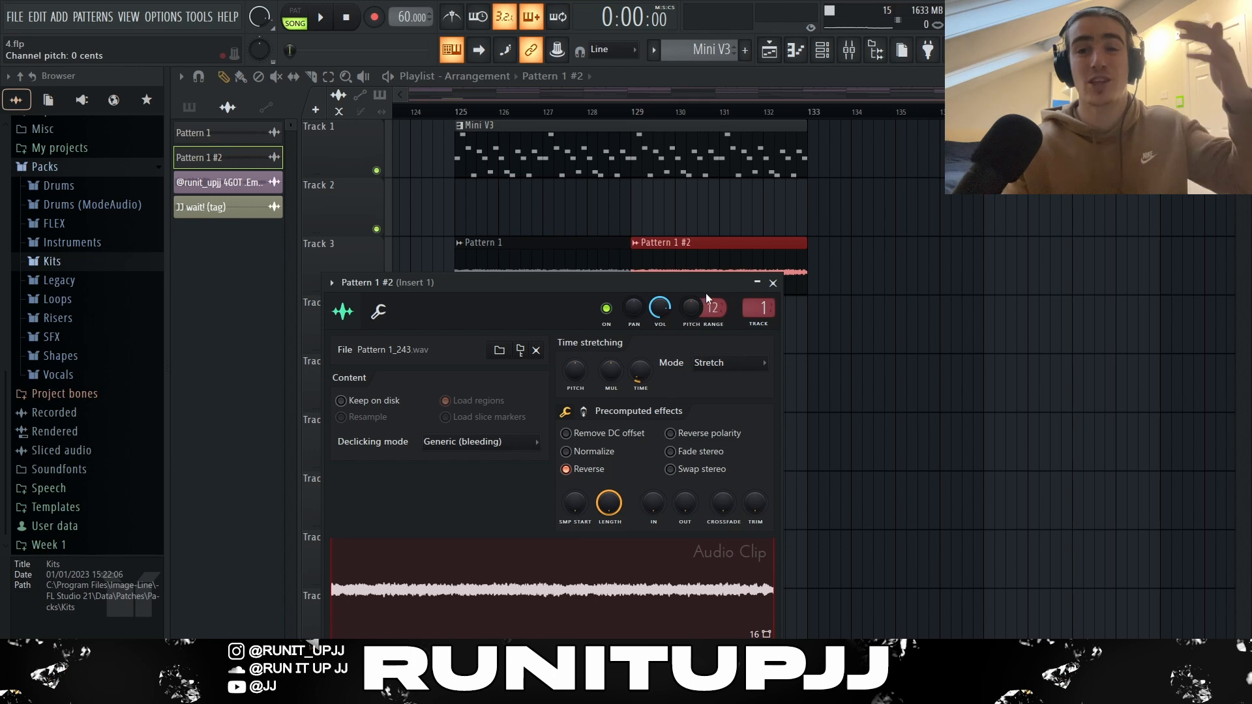
pyautogui.rightClick(553, 168)
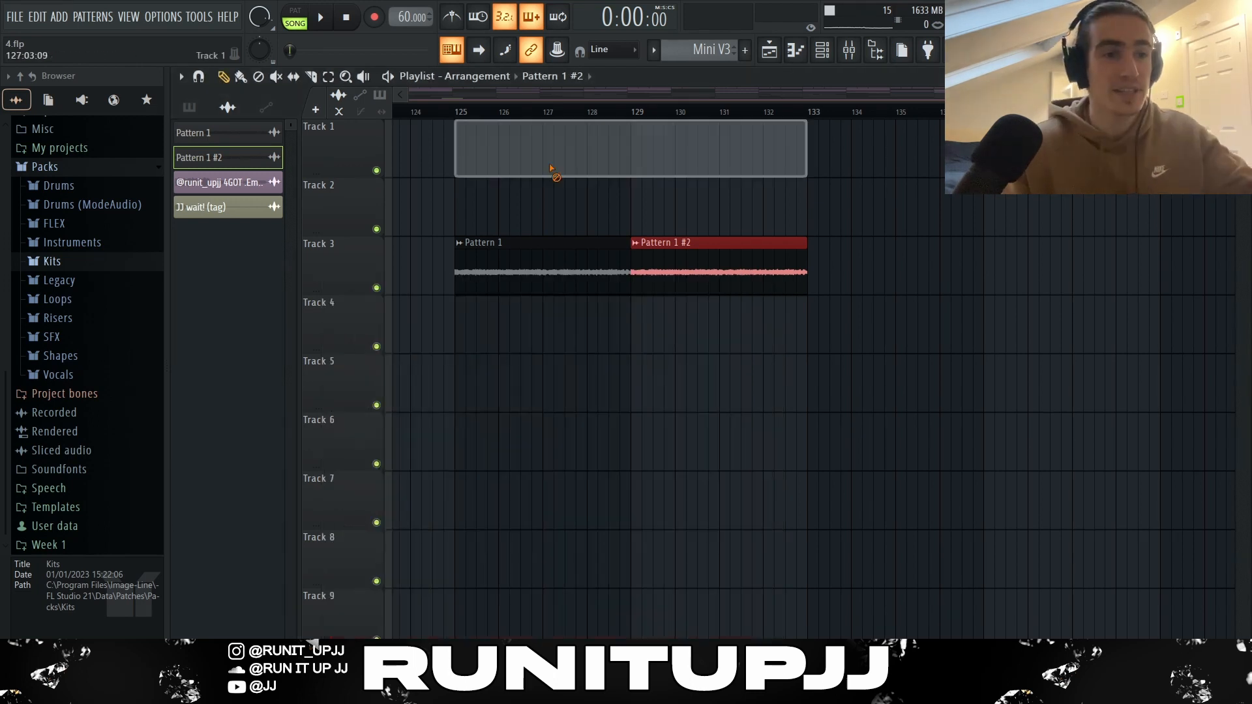
pyautogui.moveTo(504, 275); pyautogui.dragTo(692, 275)
pyautogui.moveTo(691, 274); pyautogui.dragTo(689, 213)
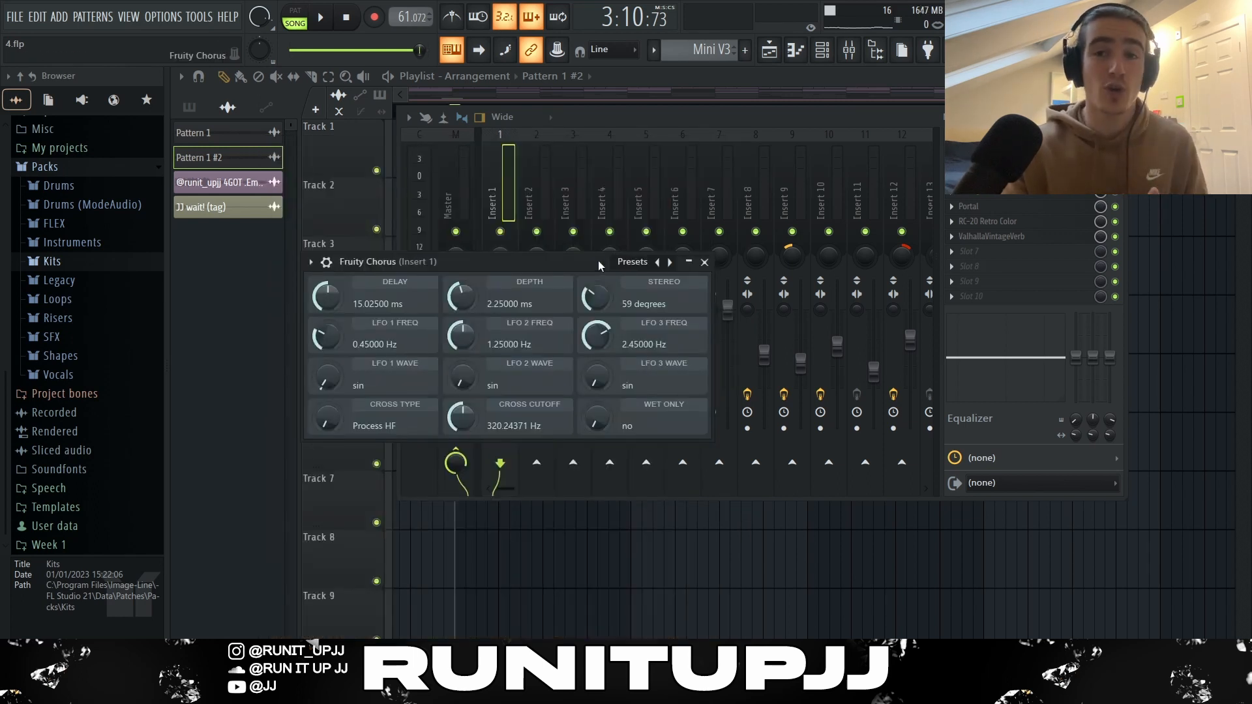
# - Review the Pro-Q 3 and Portal effects on mixer Insert 1
pyautogui.click(998, 176)
pyautogui.moveTo(635, 245); pyautogui.dragTo(641, 110)
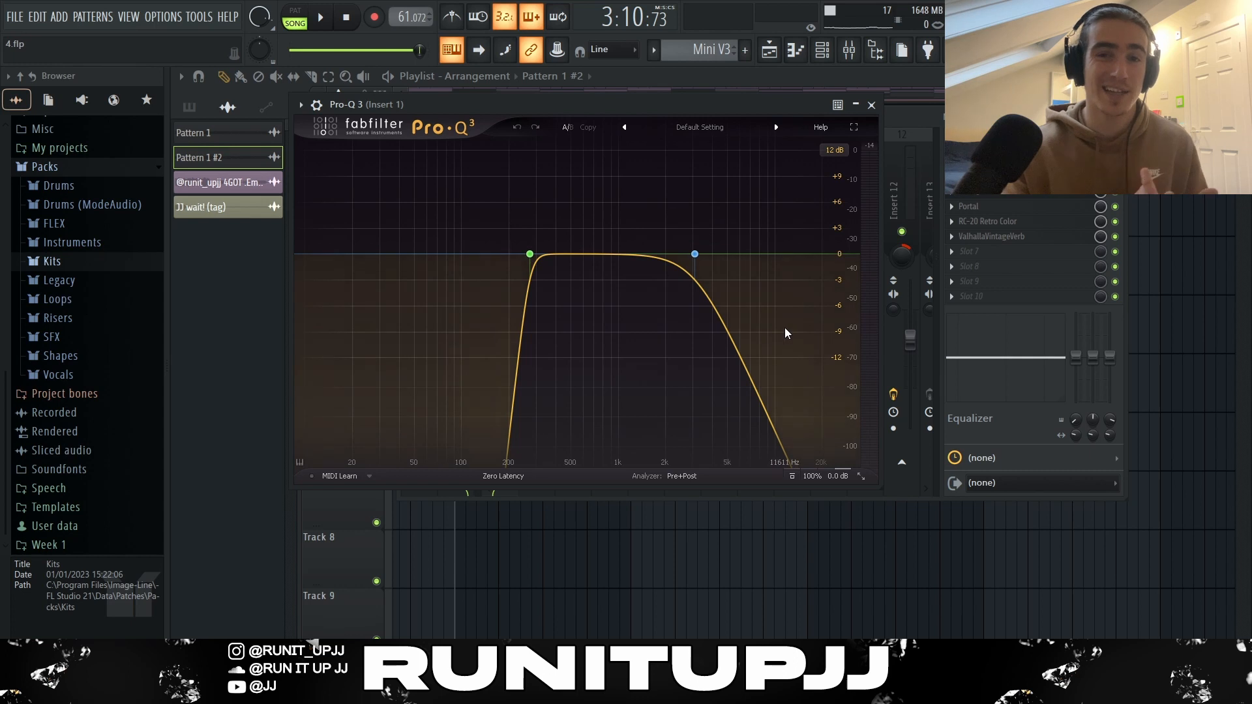
pyautogui.click(970, 207)
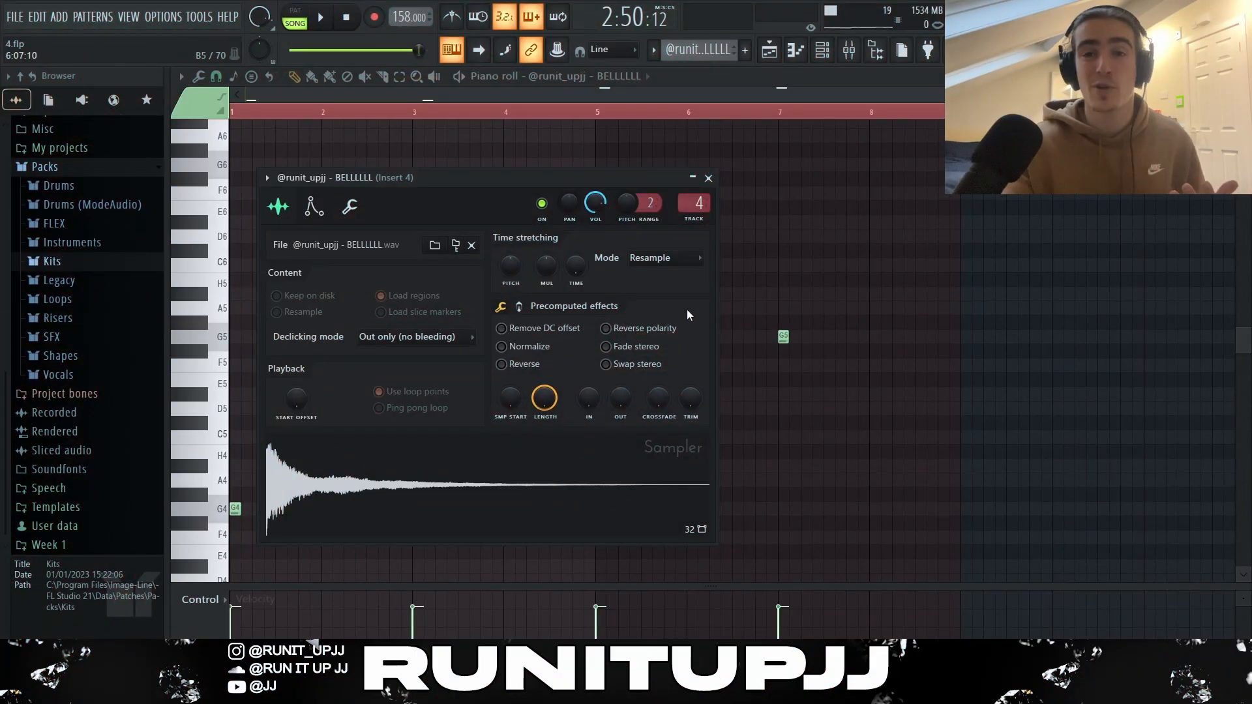
# - Close the bell sampler and the Modular V3 synth windows to view their notes in the piano roll
pyautogui.click(708, 177)
pyautogui.scroll(-1, 682, 267)
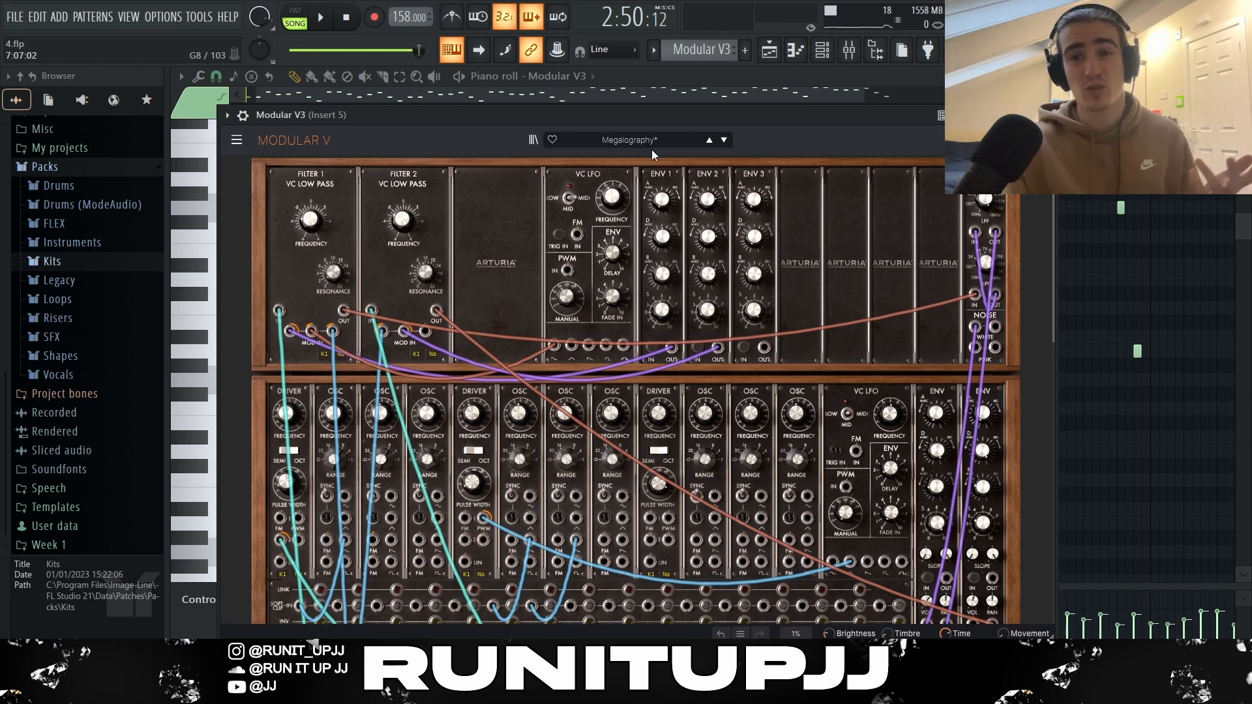
pyautogui.press('Escape')
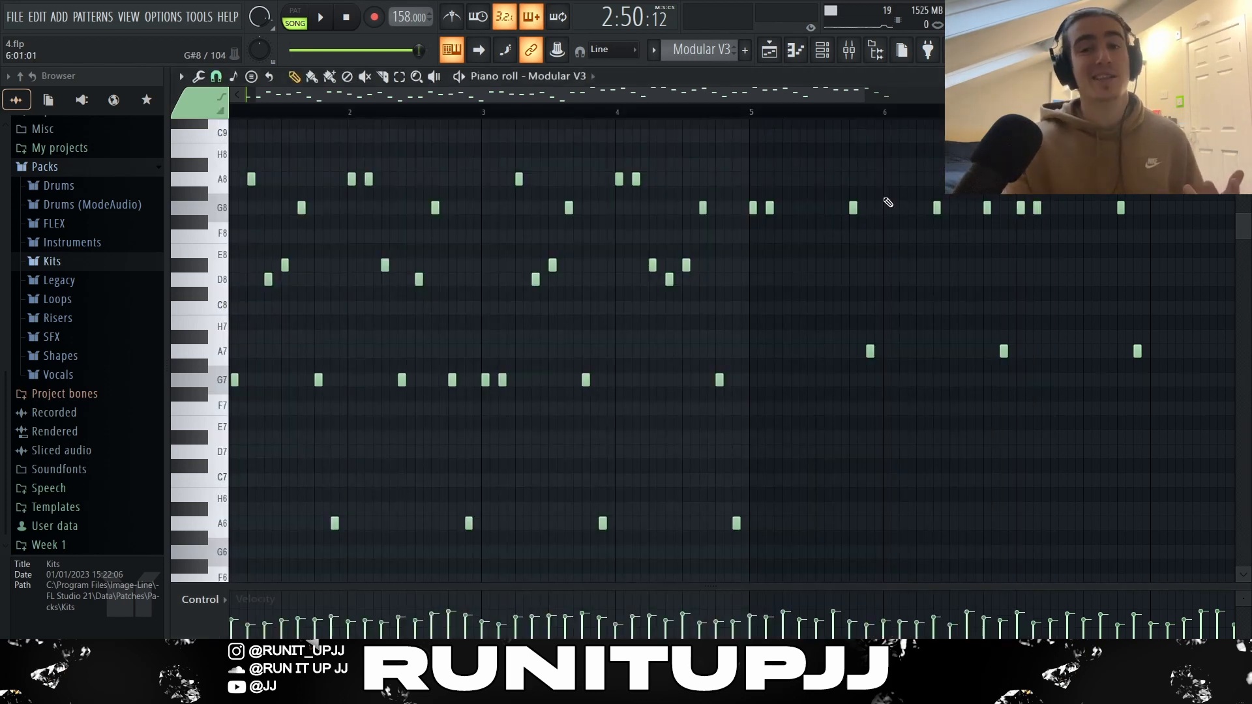
pyautogui.scroll(-2, 716, 303)
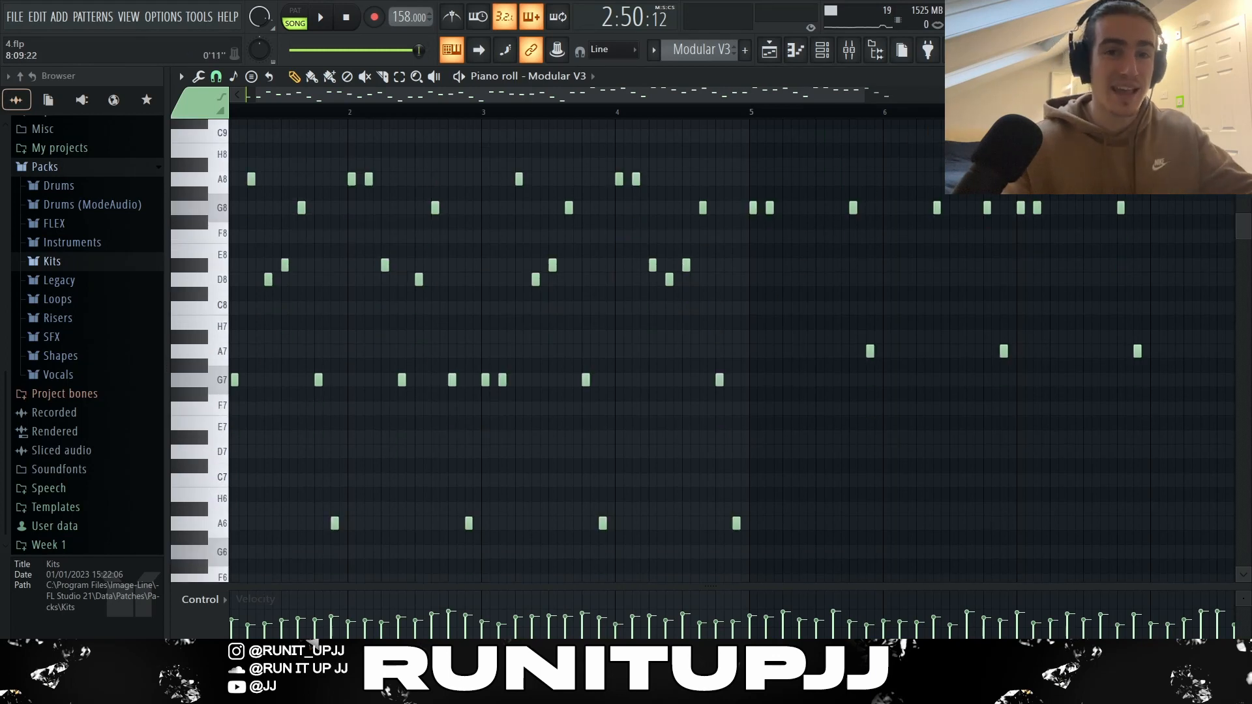
pyautogui.scroll(-3, 1024, 274)
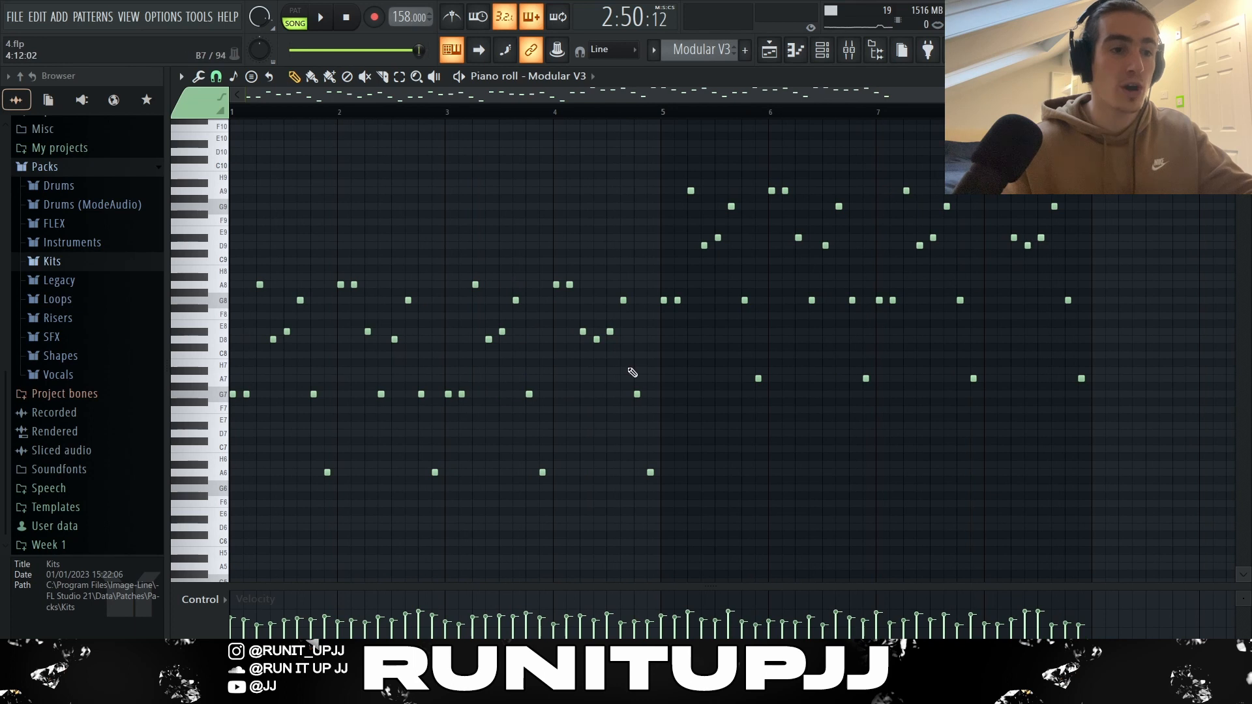
# - Examine bar 1 of the Modular V3 melody, selecting the two opening G7 notes, the run after them and the G8 note
pyautogui.scroll(4, 254, 445)
pyautogui.click(278, 394)
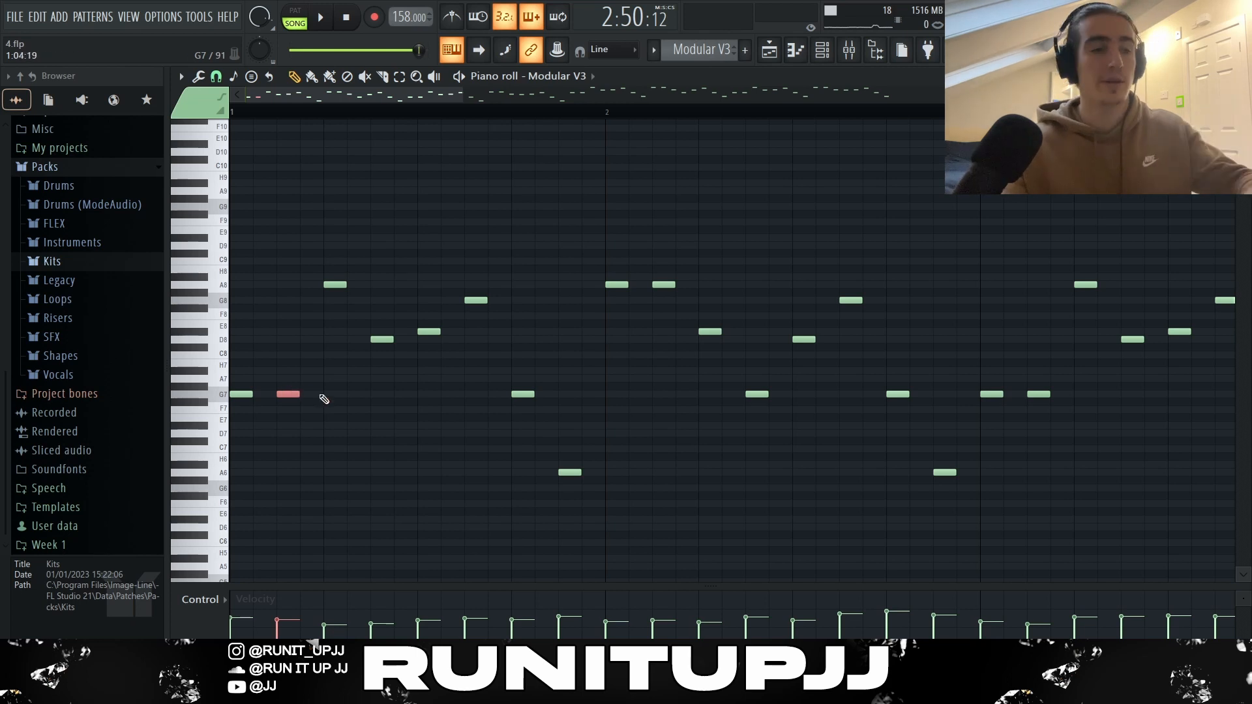
pyautogui.keyDown('shift'); pyautogui.click(240, 394); pyautogui.keyUp('shift')
pyautogui.moveTo(308, 271); pyautogui.dragTo(449, 351)
pyautogui.click(476, 300)
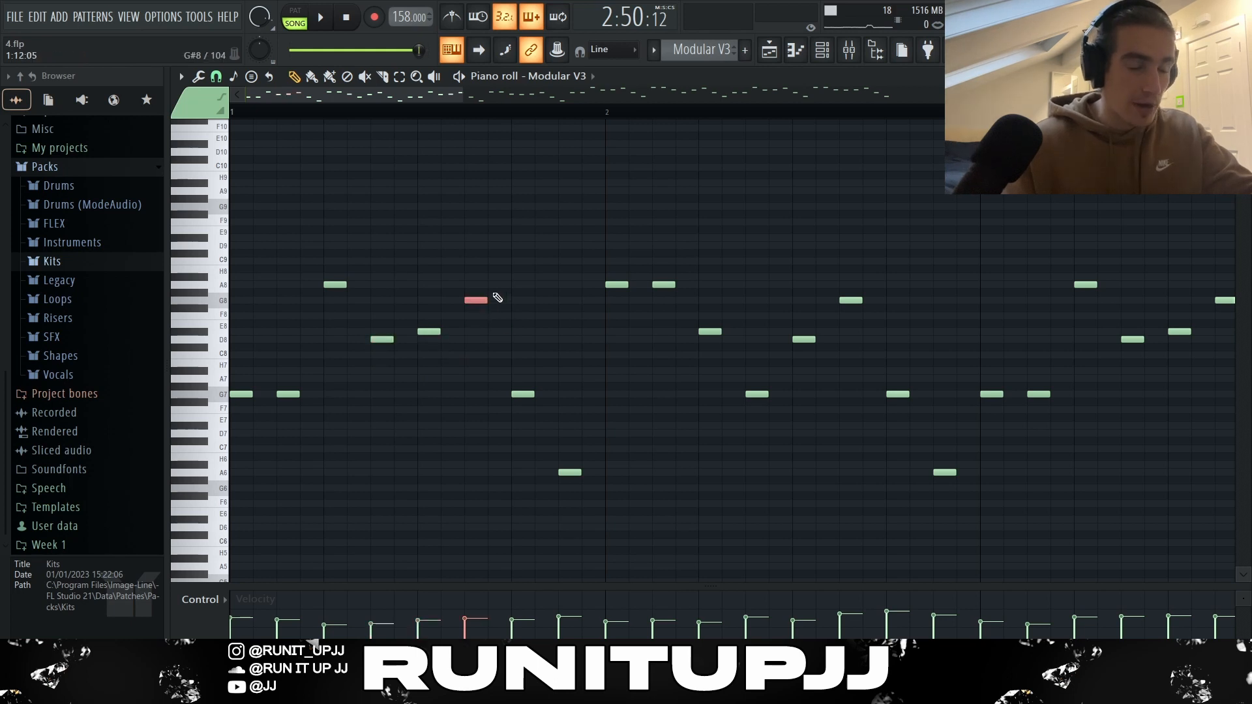
pyautogui.moveTo(272, 383); pyautogui.dragTo(313, 410)
pyautogui.moveTo(462, 289); pyautogui.dragTo(509, 326)
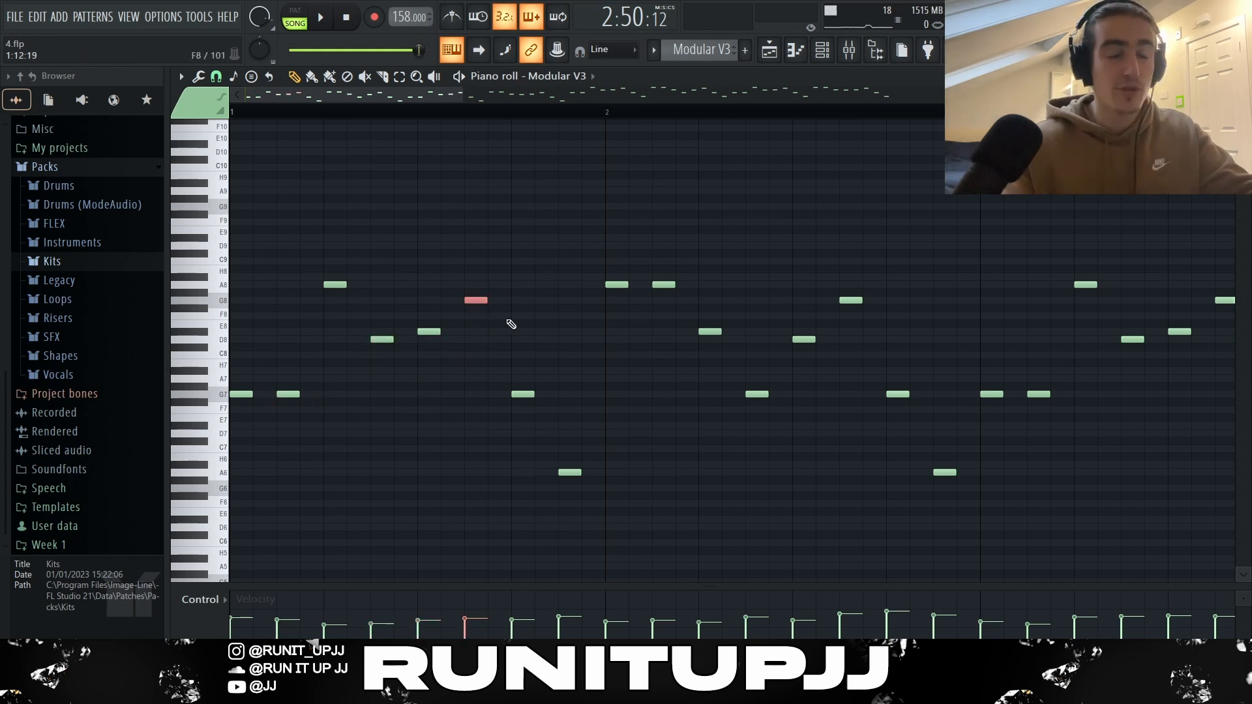
# - Try raising the low A6 note at the end of bar 1 by one octave, and undo the change
pyautogui.moveTo(509, 386); pyautogui.dragTo(604, 515)
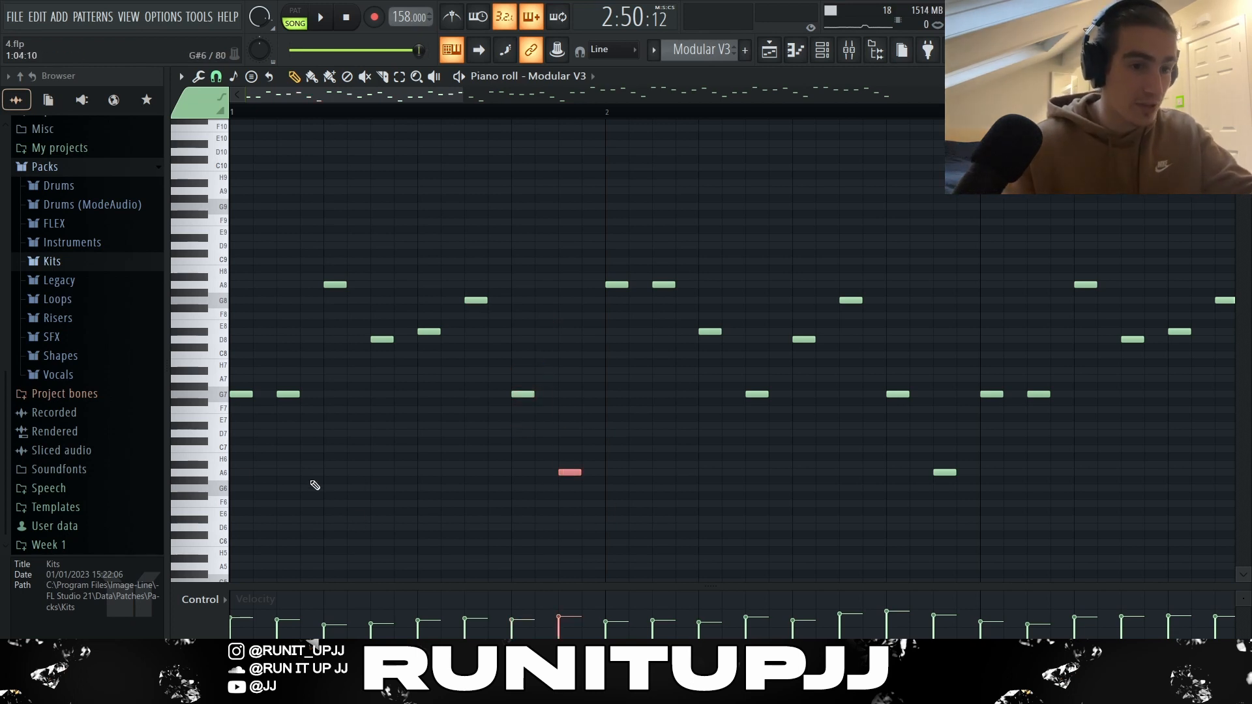
pyautogui.hotkey('ctrl', 'Up')
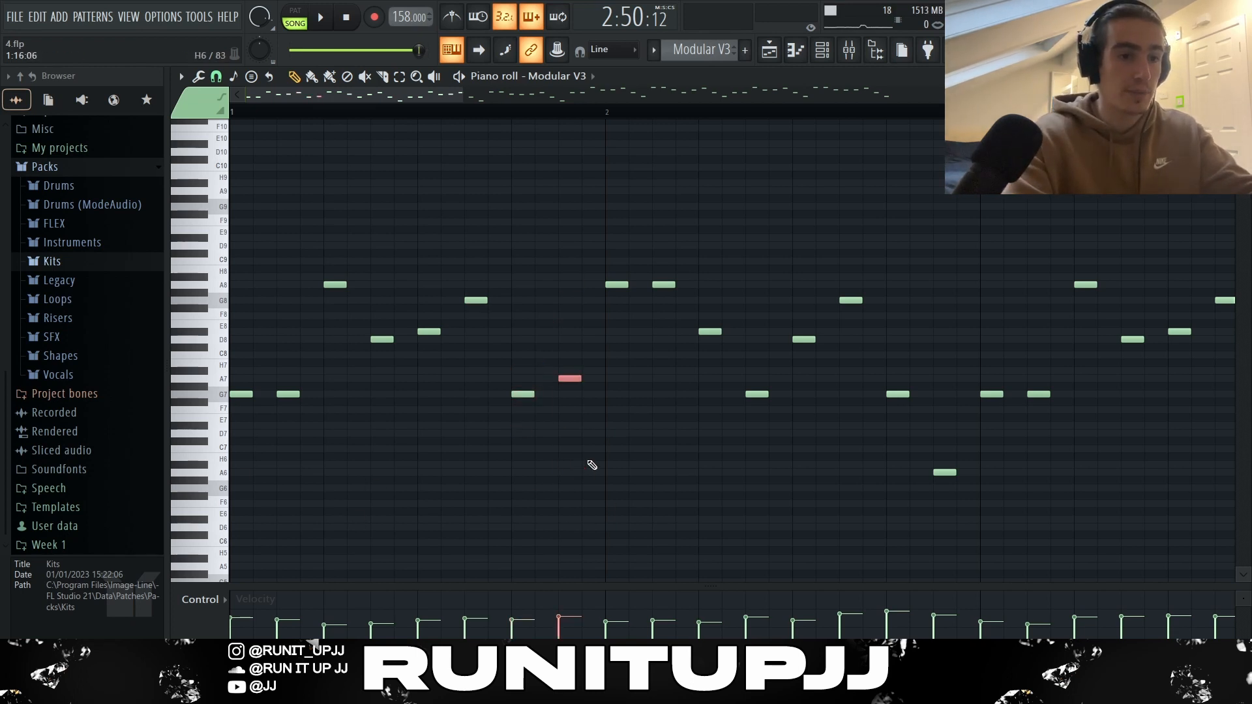
pyautogui.hotkey('ctrl', 'z')
# - Compare the first four bars of the Modular V3 melody with the higher repeat starting at bar 5
pyautogui.scroll(-6, 594, 424)
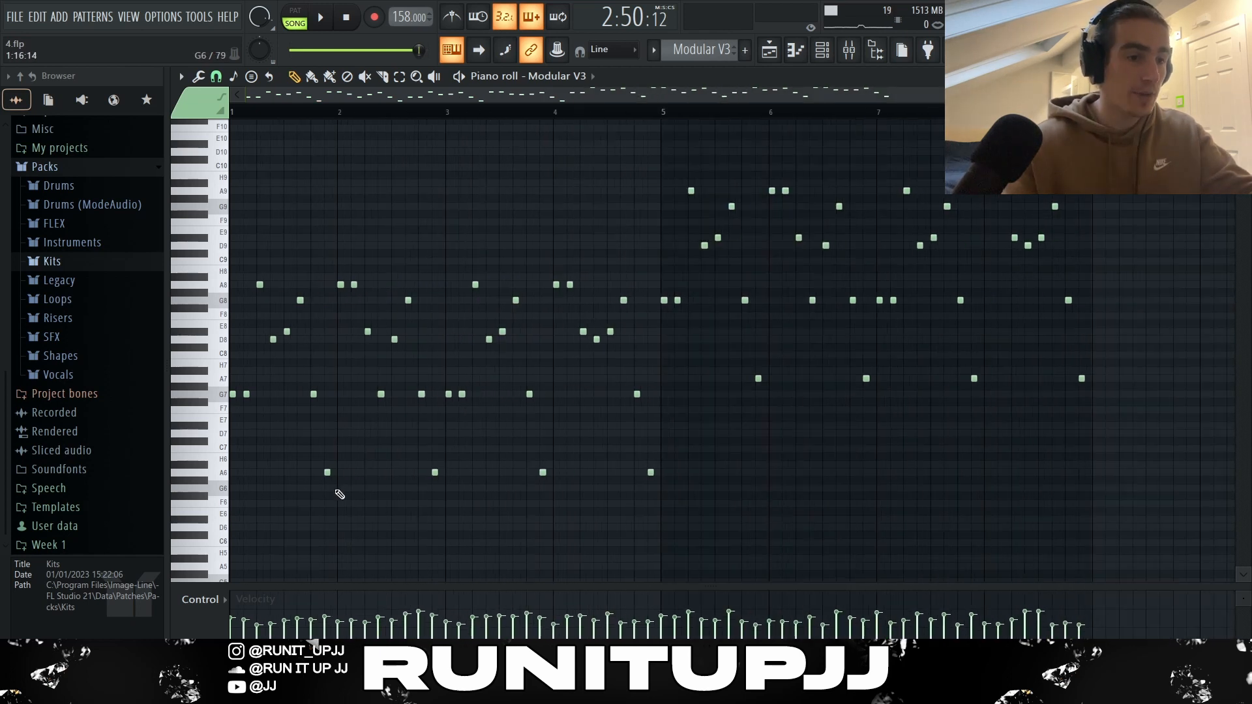
pyautogui.moveTo(340, 494); pyautogui.dragTo(229, 240)
pyautogui.moveTo(655, 488); pyautogui.dragTo(229, 213)
pyautogui.moveTo(1179, 405); pyautogui.dragTo(665, 143)
# - Randomize the velocities of the Modular V3 notes with the piano roll randomizer's bipolar levels
pyautogui.rightClick(720, 446)
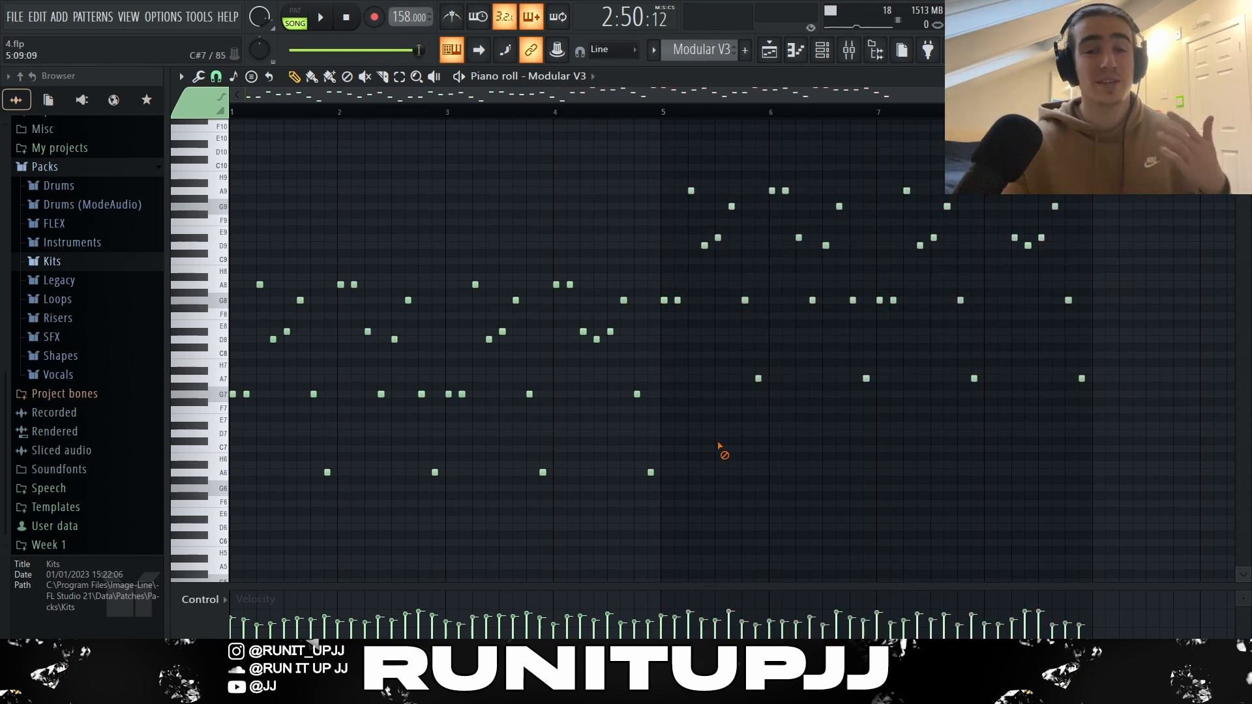
pyautogui.hotkey('alt', 'r')
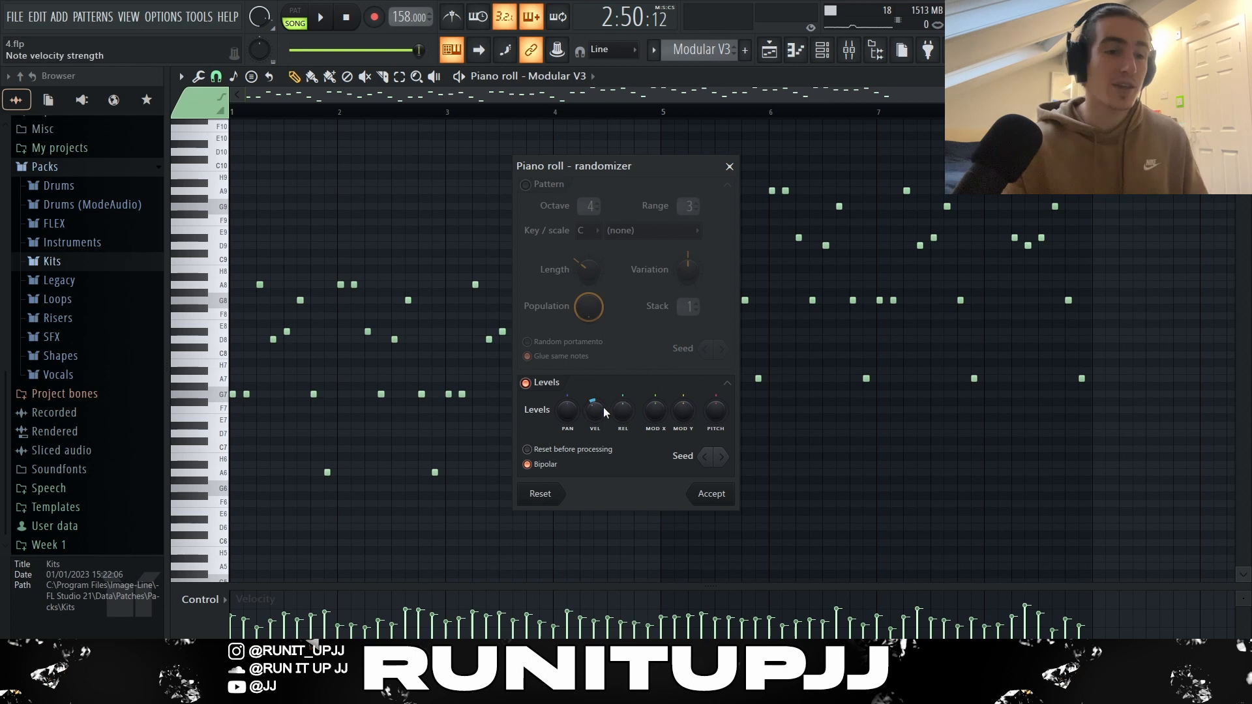
pyautogui.moveTo(601, 408)
pyautogui.mouseDown()
pyautogui.moveTo(601, 385)
pyautogui.moveTo(602, 423)
pyautogui.mouseUp()
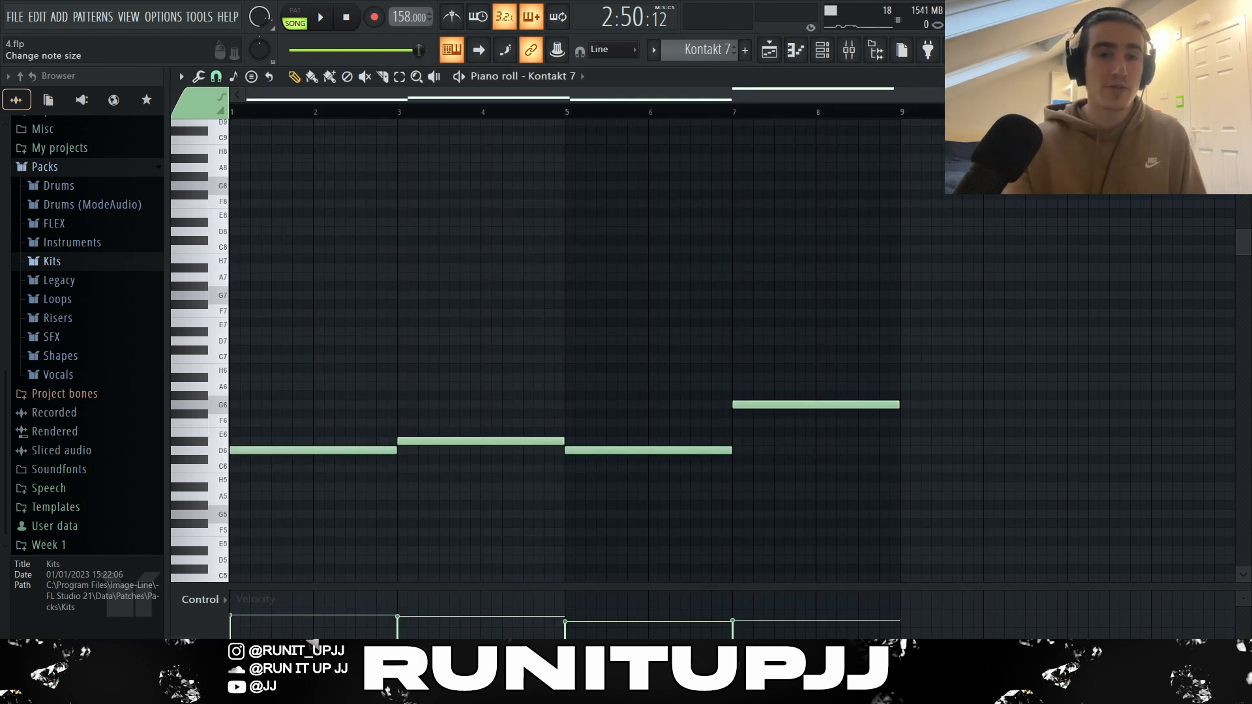
# - Examine the Kontakt 7 notes in the piano roll and the Pro-Q 3 and ValhallaVintageVerb effects on Insert 6
pyautogui.moveTo(1244, 112); pyautogui.dragTo(1244, 121)
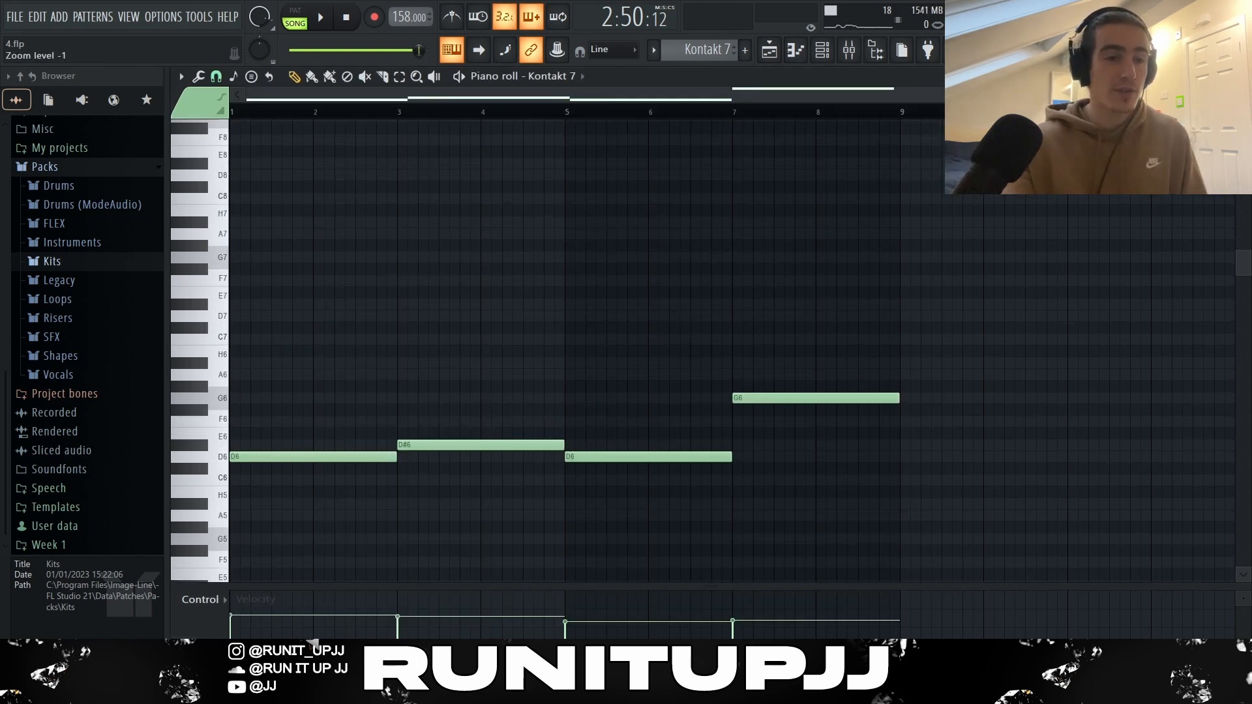
pyautogui.scroll(-3, 375, 414)
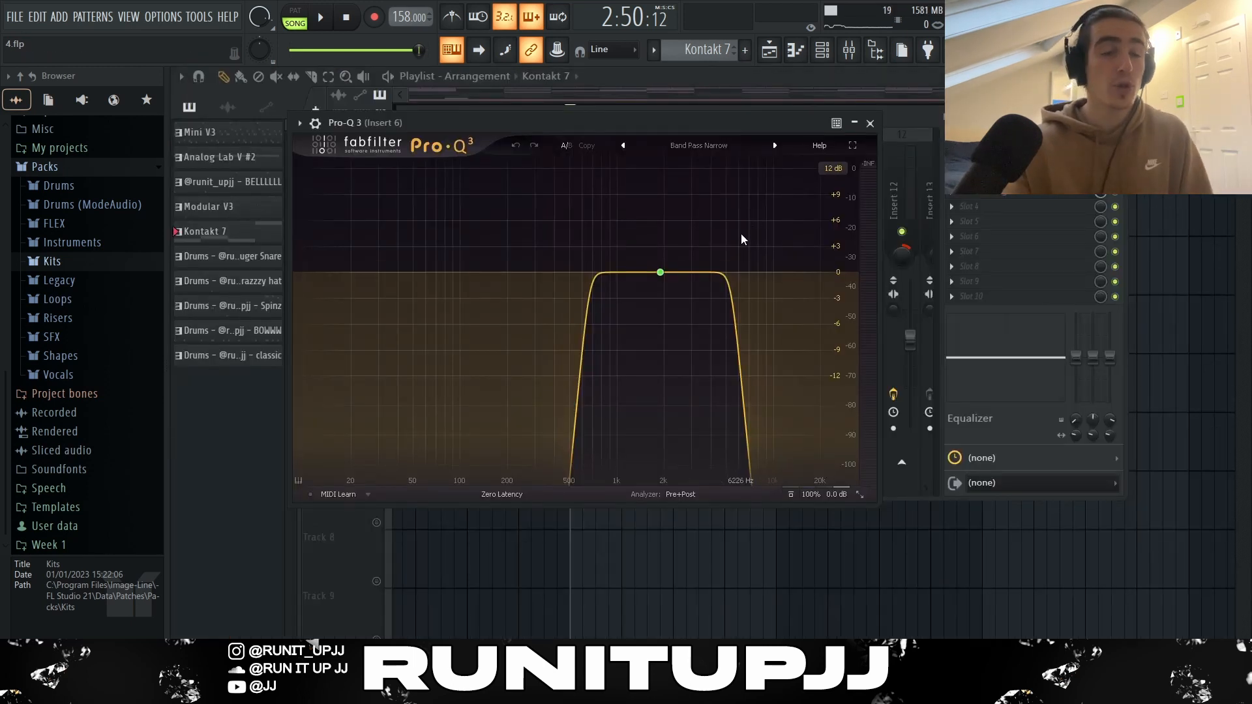
pyautogui.moveTo(751, 322)
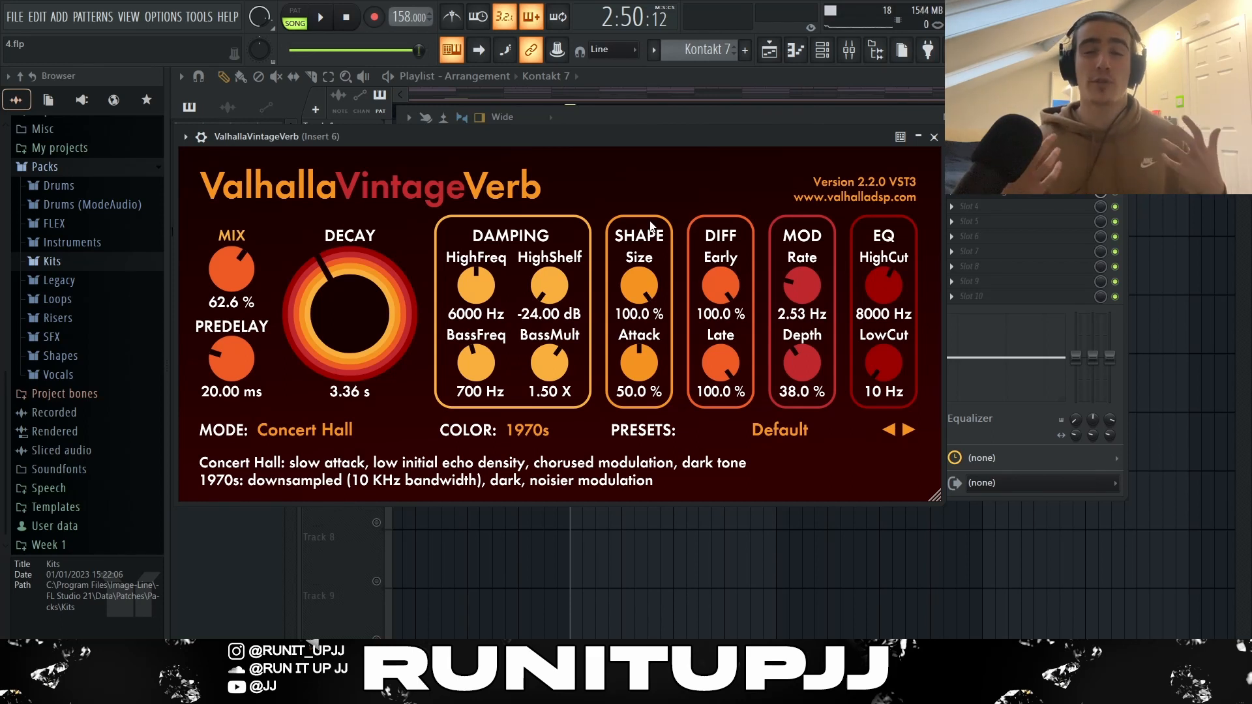
pyautogui.press('Escape')
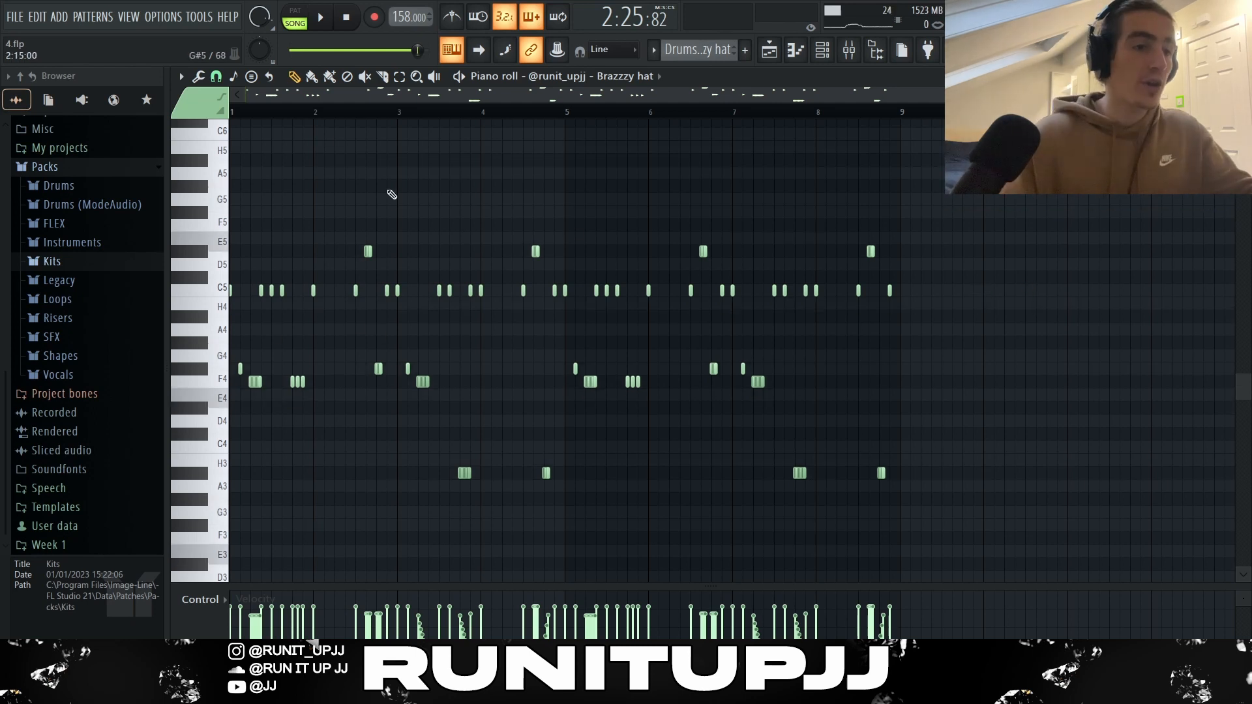
# - Examine the rapid F4 hat roll in bar 1 of the Brazzzy hat pattern against the snap grid
pyautogui.scroll(6, 222, 368)
pyautogui.scroll(1, 214, 362)
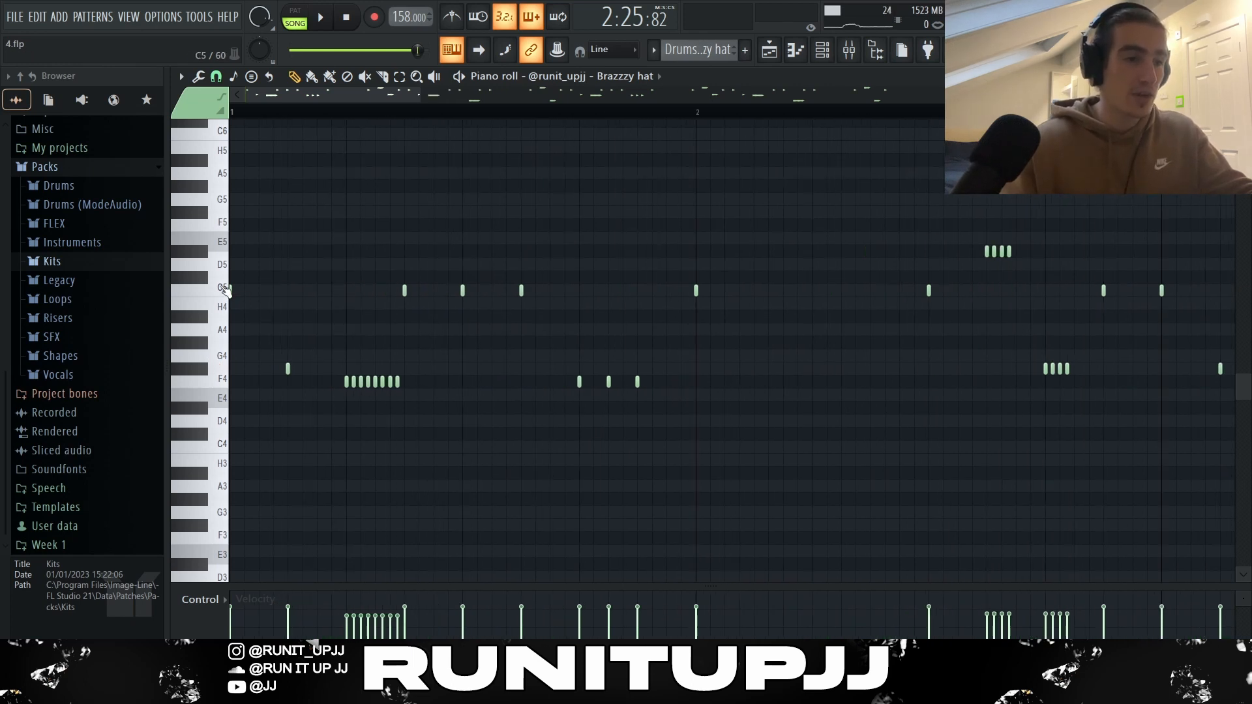
pyautogui.moveTo(321, 377); pyautogui.dragTo(416, 386)
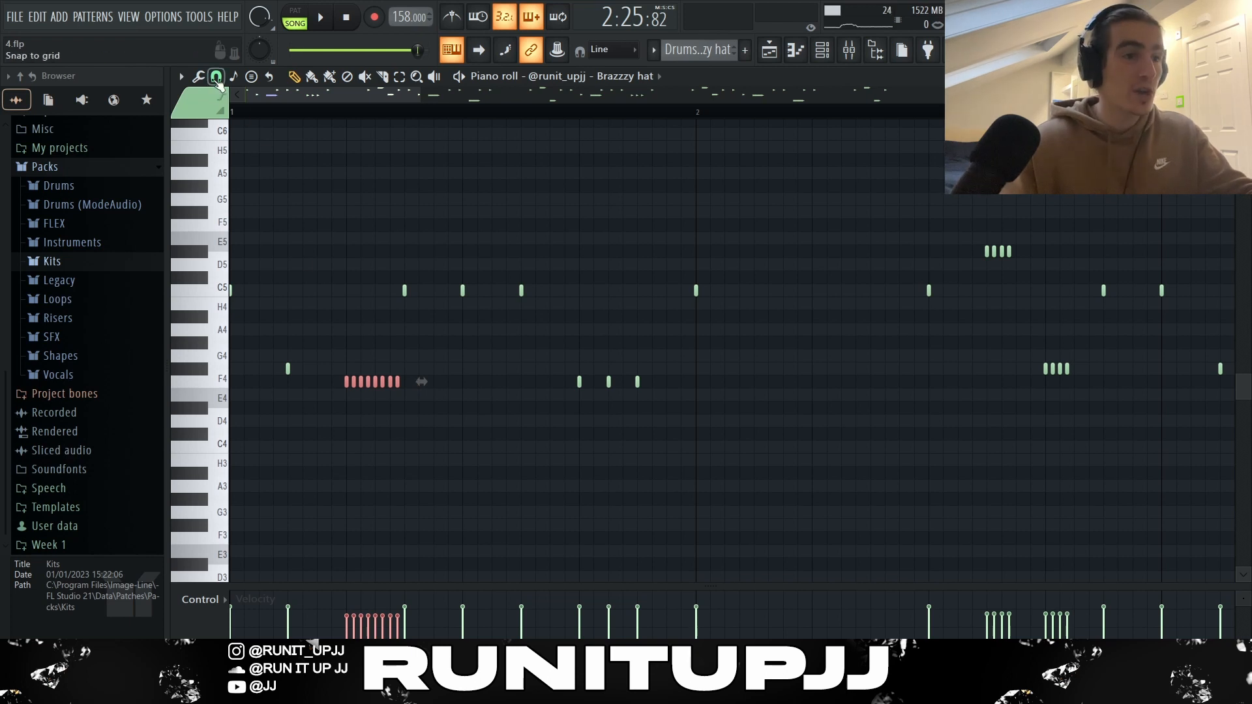
pyautogui.click(215, 76)
pyautogui.click(227, 179)
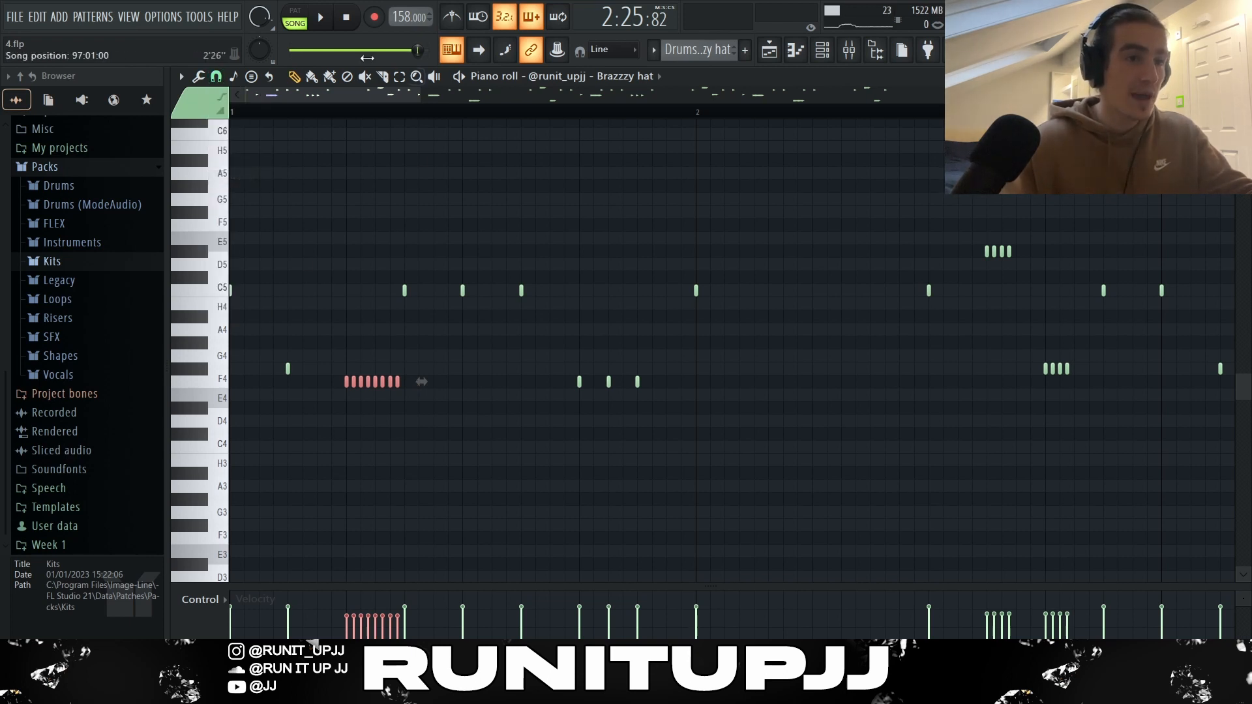
pyautogui.moveTo(345, 369); pyautogui.dragTo(409, 368)
pyautogui.press('Delete')
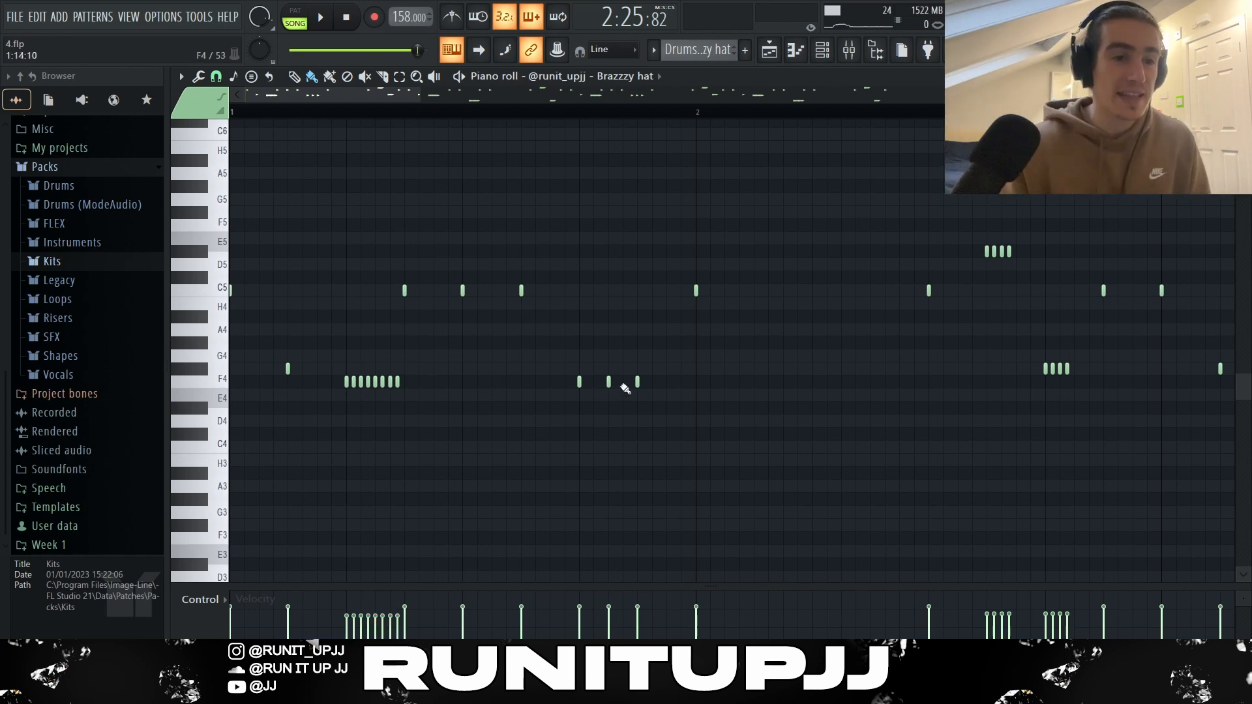
# - Examine the two four-note hat rolls in the second half of bar 2, one high-pitched and one low-pitched
pyautogui.scroll(-2, 609, 393)
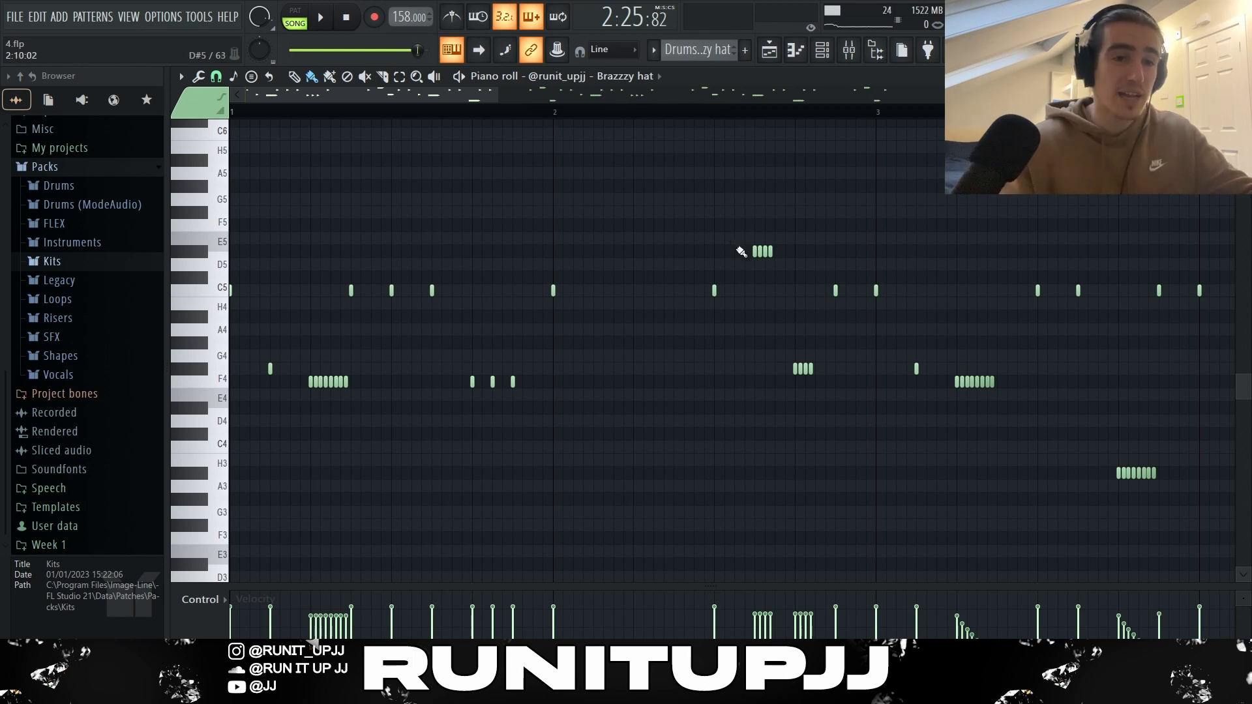
pyautogui.moveTo(745, 246); pyautogui.dragTo(777, 257)
pyautogui.moveTo(785, 352); pyautogui.dragTo(814, 366)
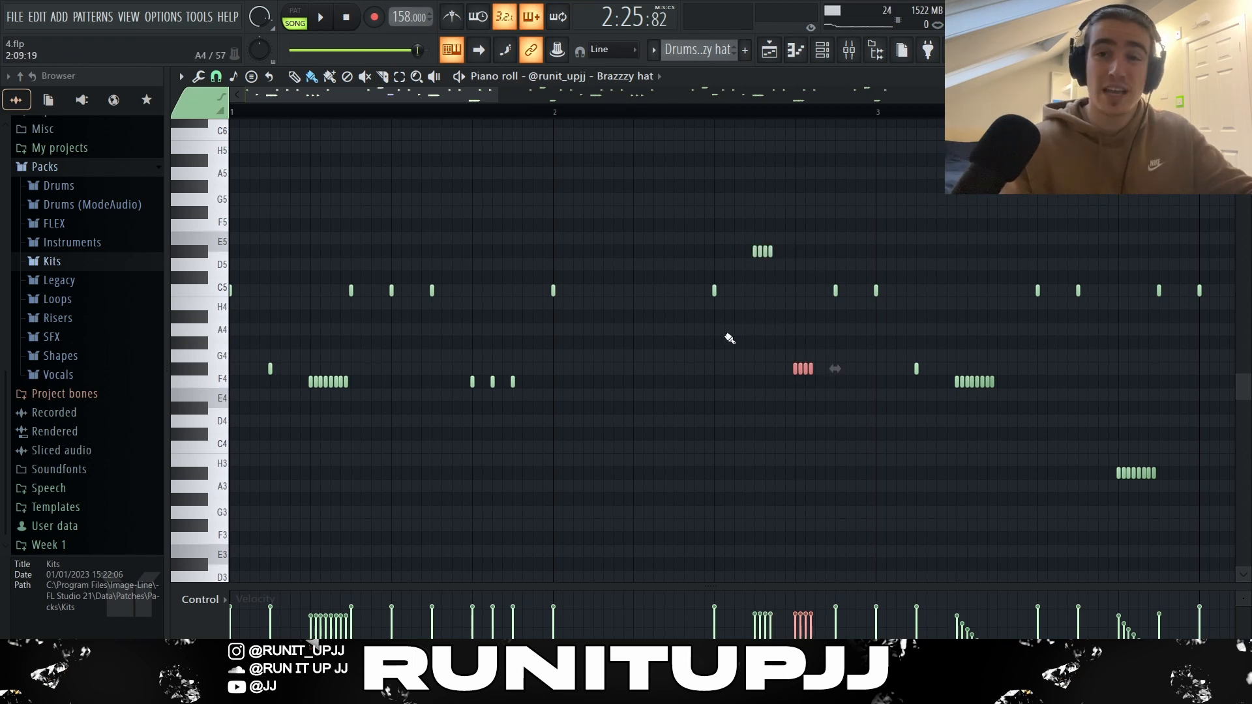
pyautogui.scroll(-4, 468, 394)
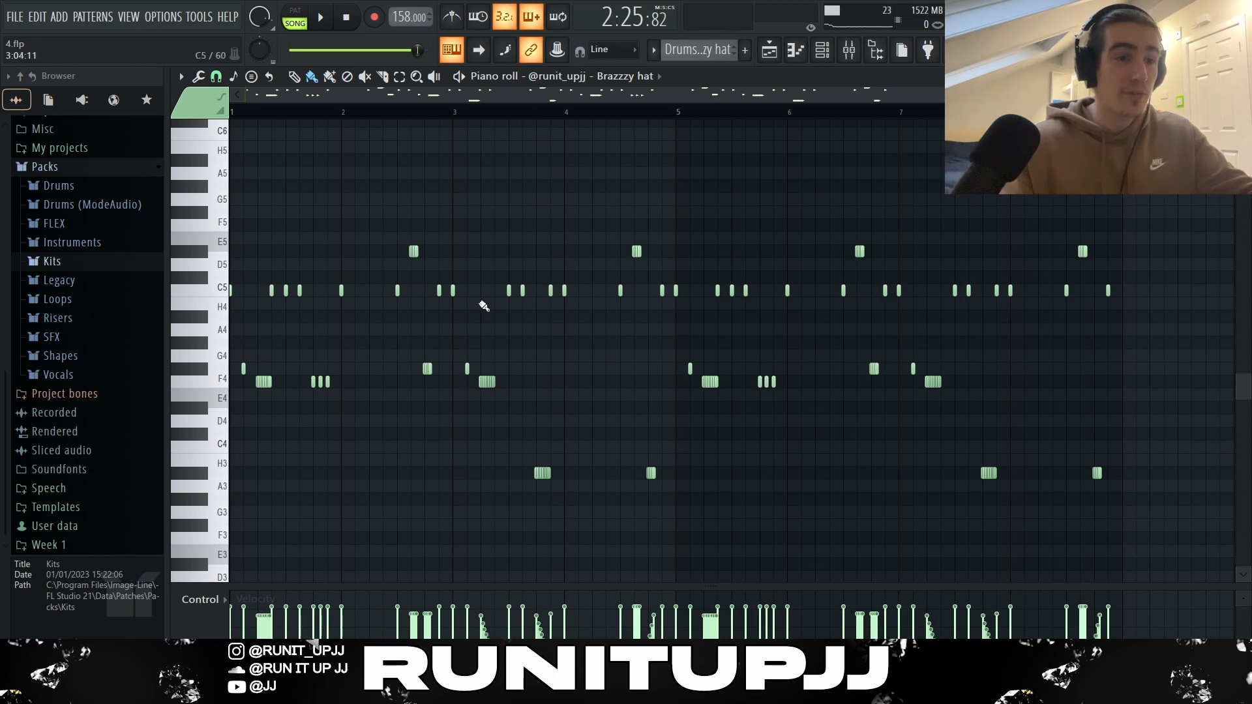
# - Compare the hat notes of bars 1 and 2 with the pitched F4 roll and the lowest roll in bar 3
pyautogui.moveTo(442, 413); pyautogui.dragTo(232, 234)
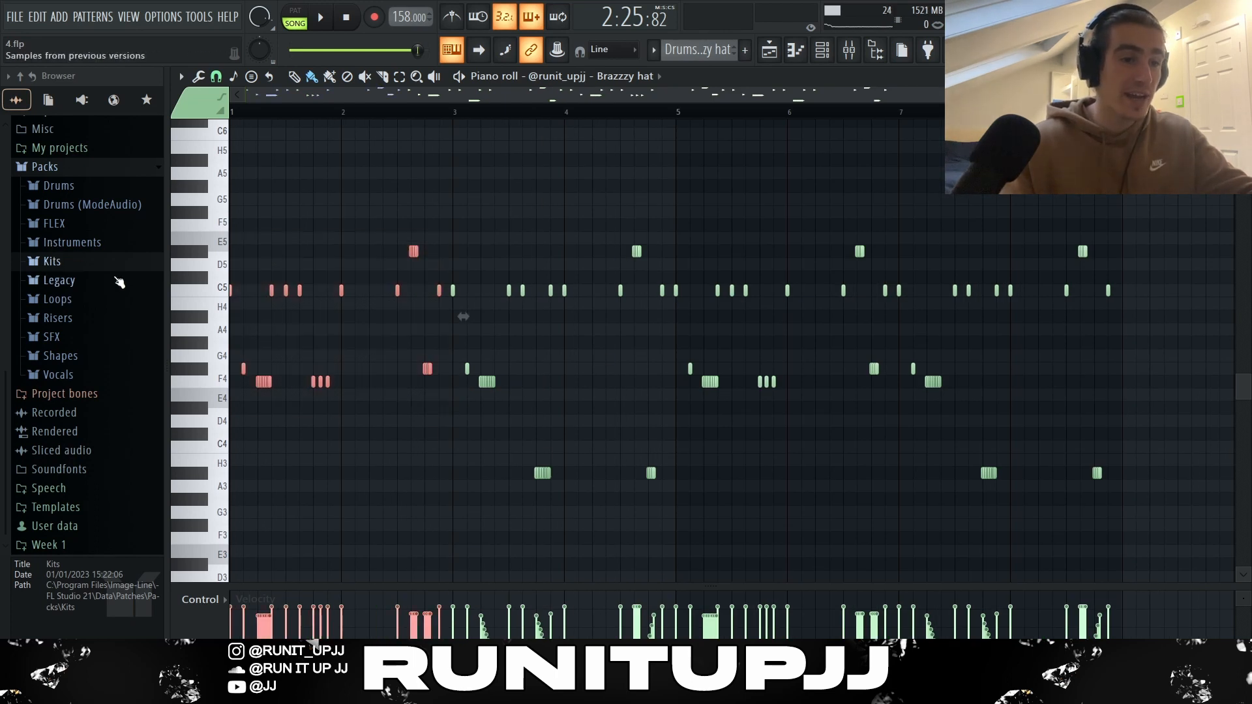
pyautogui.click(443, 443)
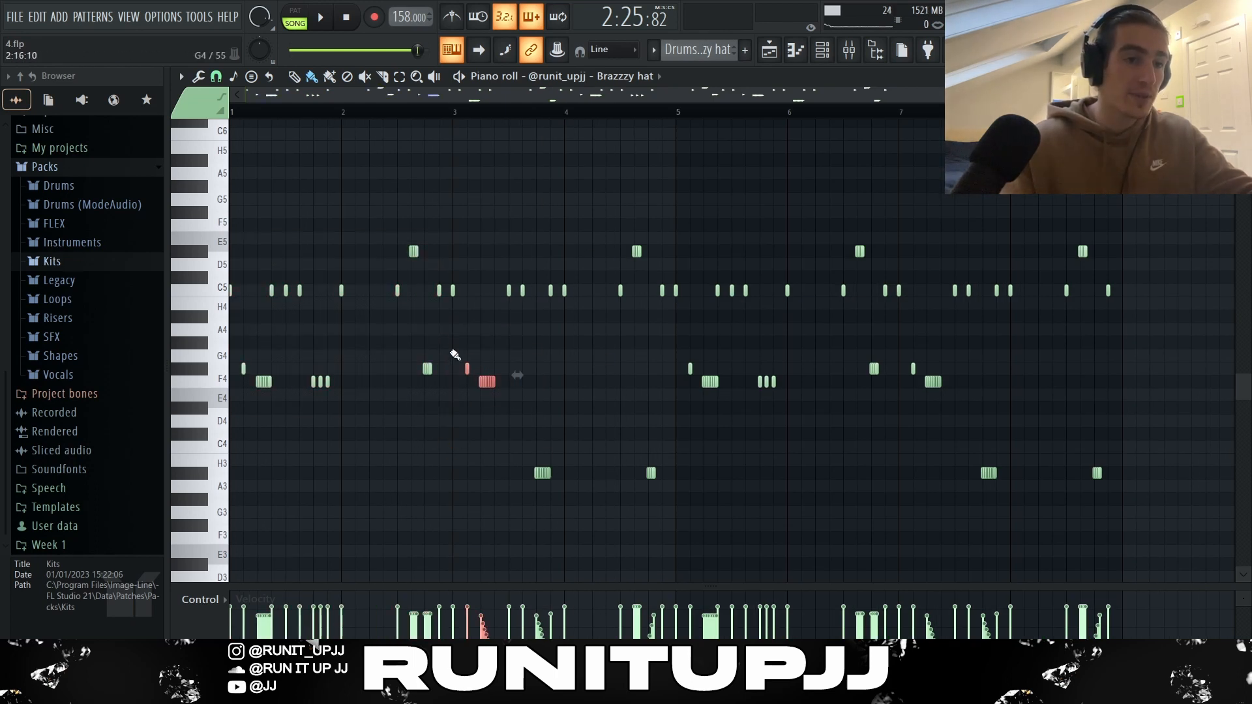
pyautogui.moveTo(326, 389); pyautogui.dragTo(336, 391)
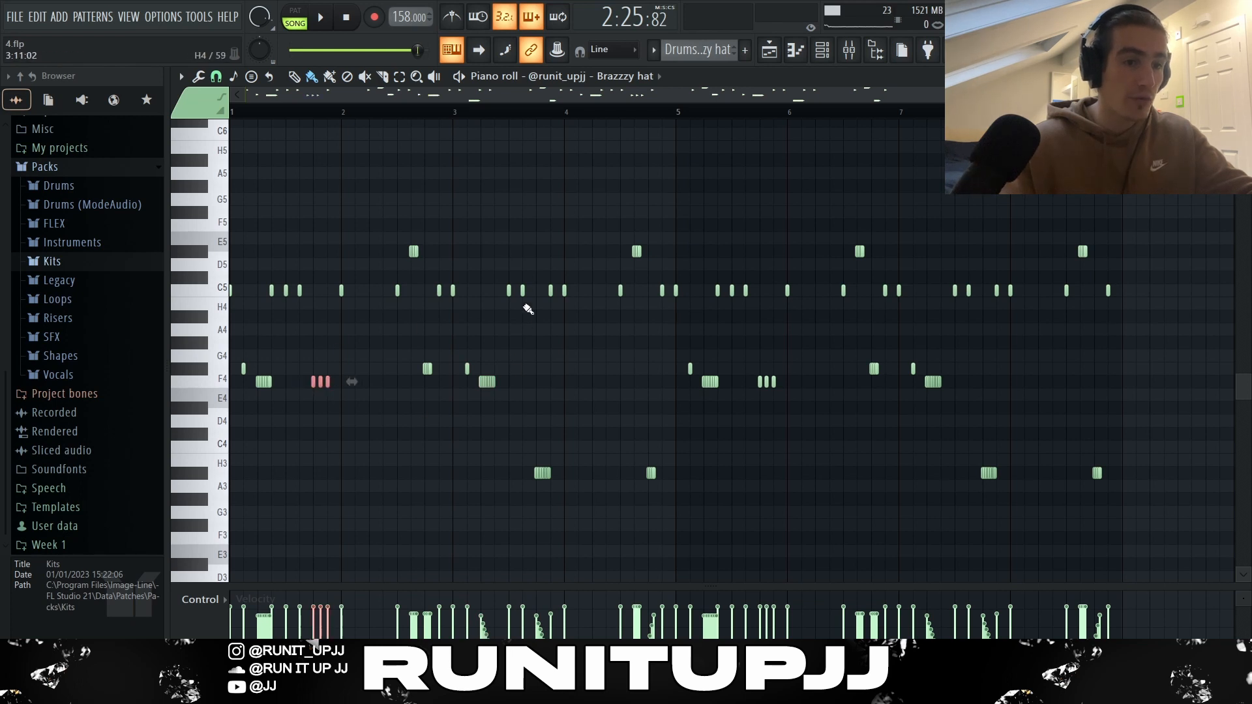
pyautogui.moveTo(511, 476); pyautogui.dragTo(562, 481)
pyautogui.scroll(4, 551, 495)
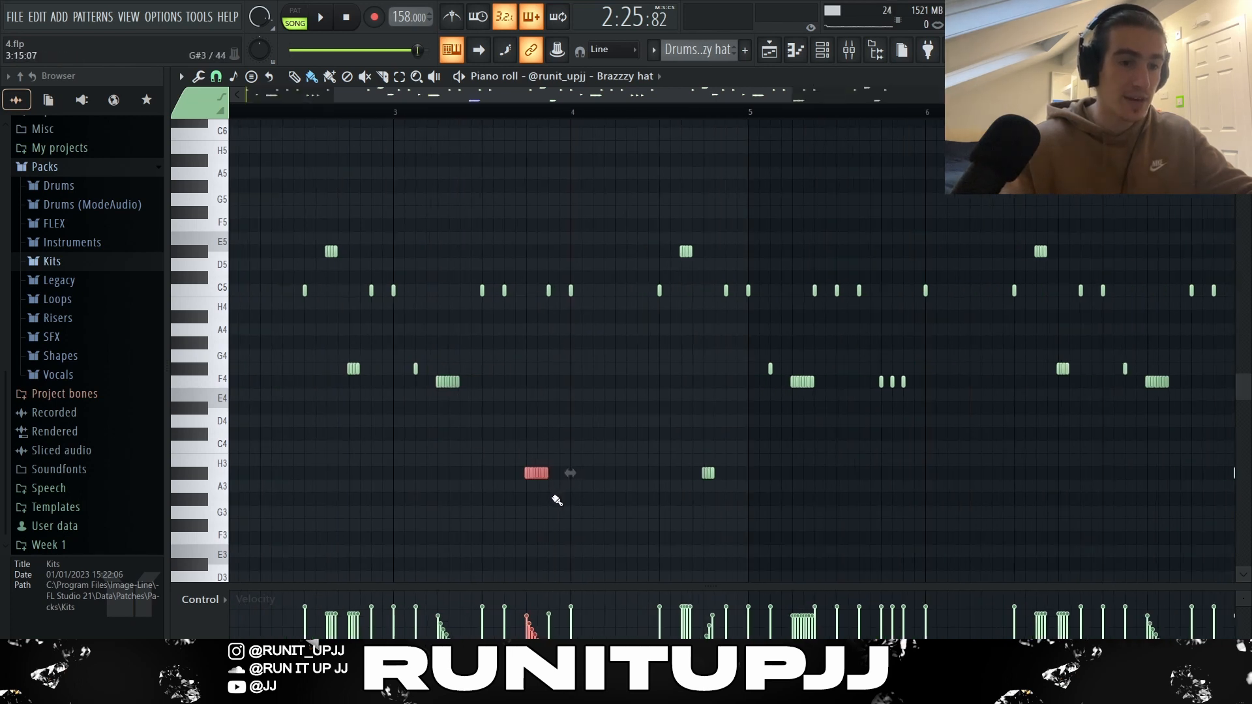
pyautogui.moveTo(467, 457); pyautogui.dragTo(574, 487)
pyautogui.scroll(-1, 486, 394)
pyautogui.scroll(-5, 486, 394)
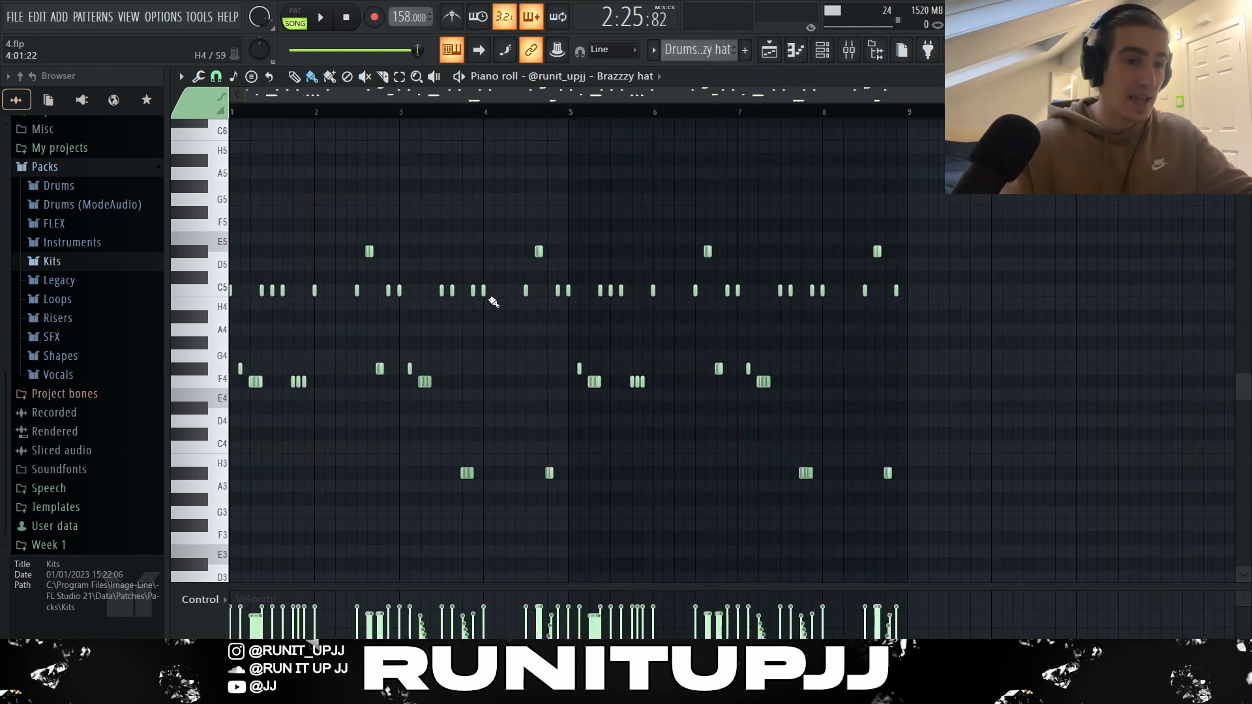
# - Examine the spacing of the C5 hats and the pitched-down rolls in bars 2 and 4
pyautogui.moveTo(494, 303); pyautogui.dragTo(525, 287)
pyautogui.click(356, 290)
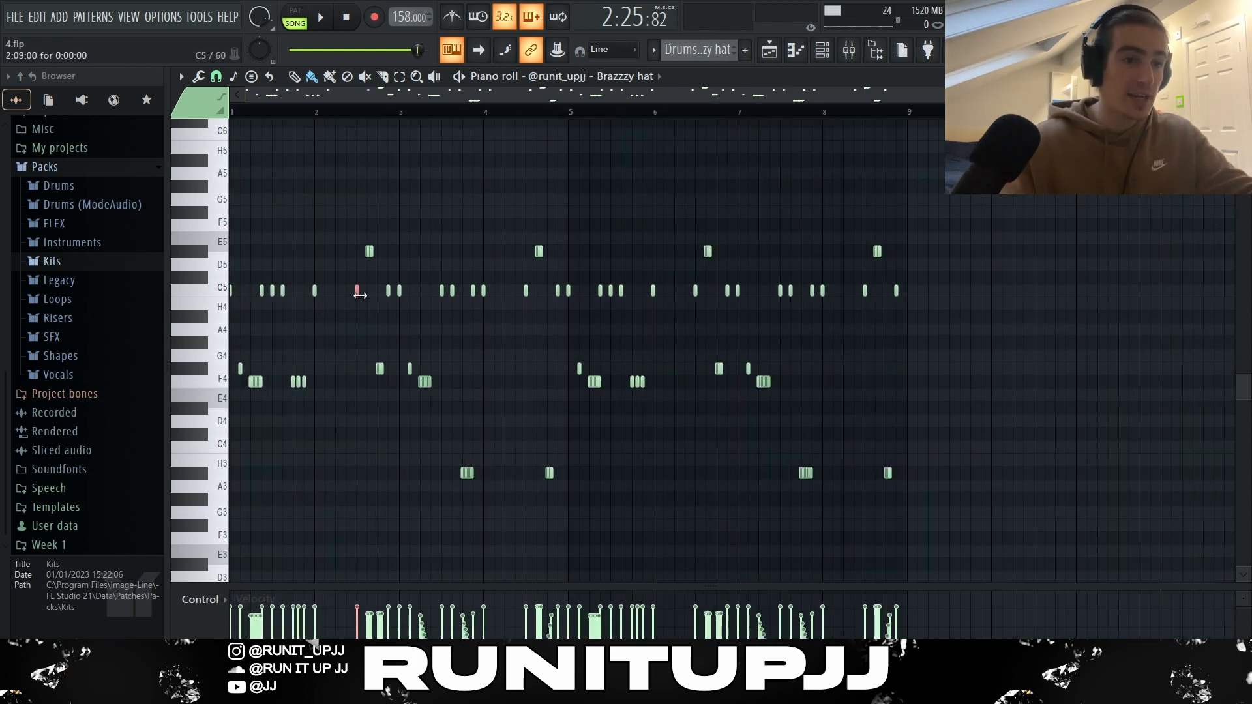
pyautogui.moveTo(363, 364); pyautogui.dragTo(405, 369)
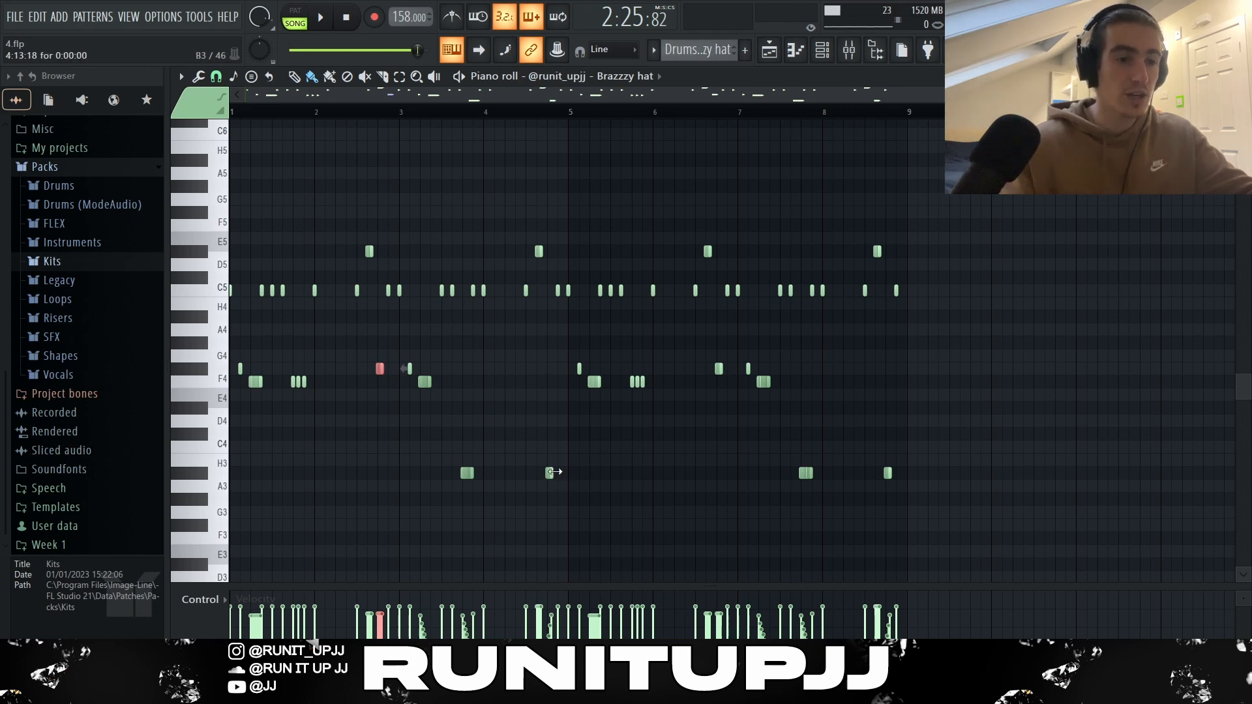
pyautogui.moveTo(574, 489); pyautogui.dragTo(511, 468)
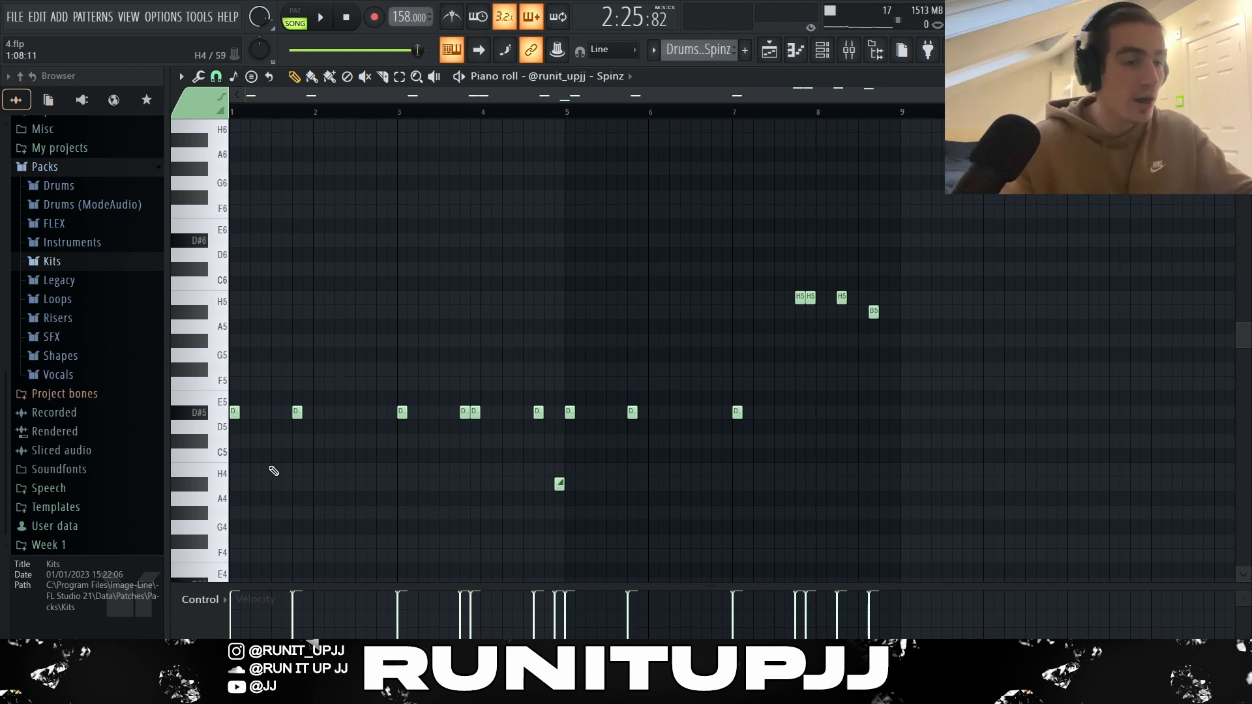
# - Examine the first four bars of the Spinz pattern, including the lower slide note at the end of bar 4
pyautogui.moveTo(237, 393); pyautogui.dragTo(394, 461)
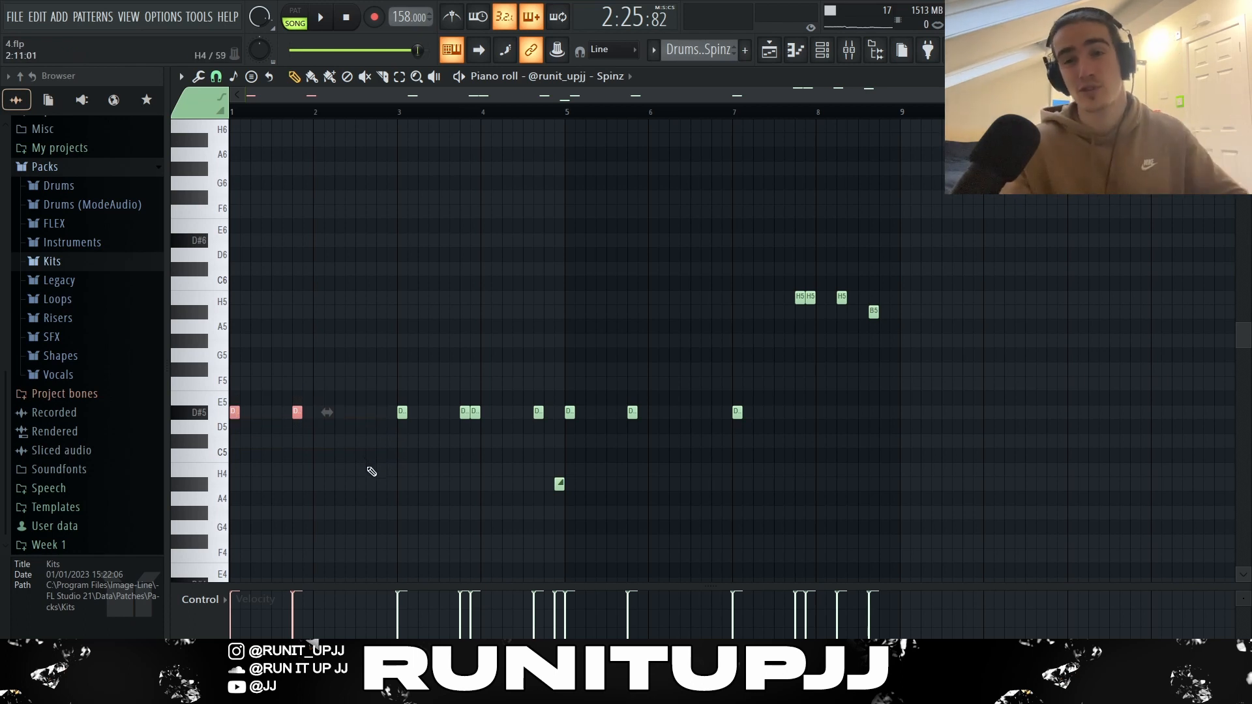
pyautogui.keyDown('ctrl'); pyautogui.click(396, 478); pyautogui.keyUp('ctrl')
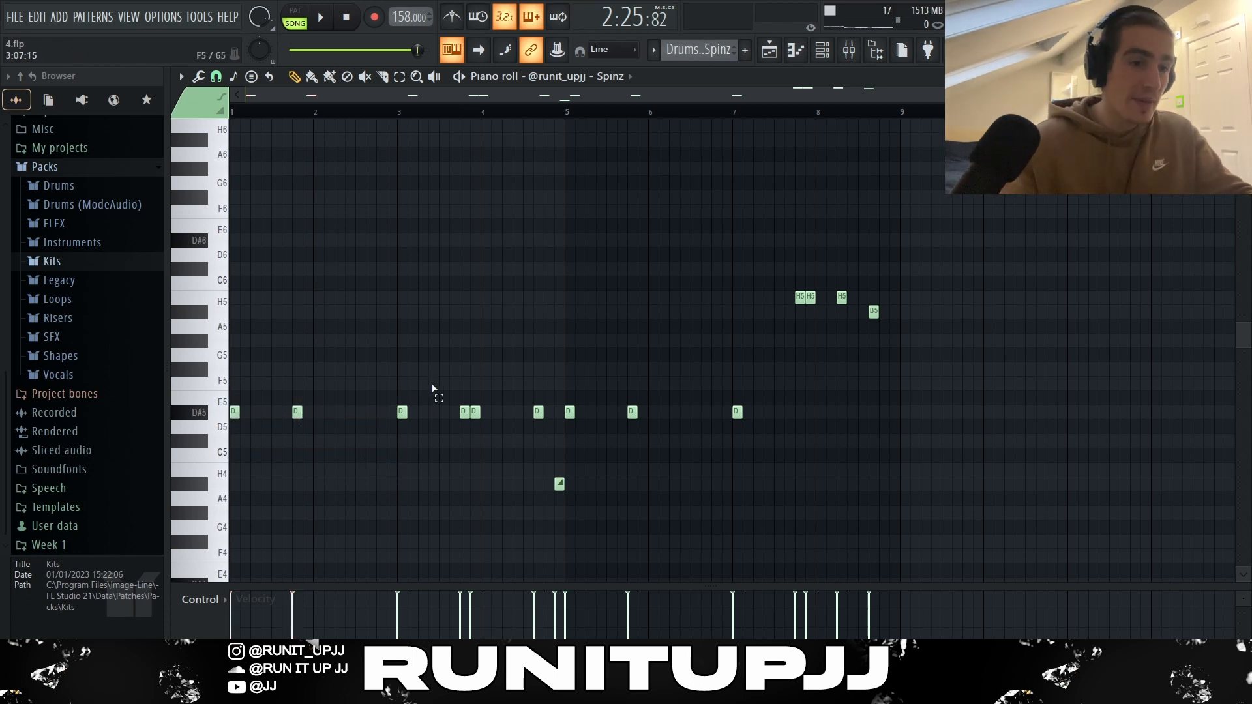
pyautogui.moveTo(432, 389); pyautogui.dragTo(551, 495)
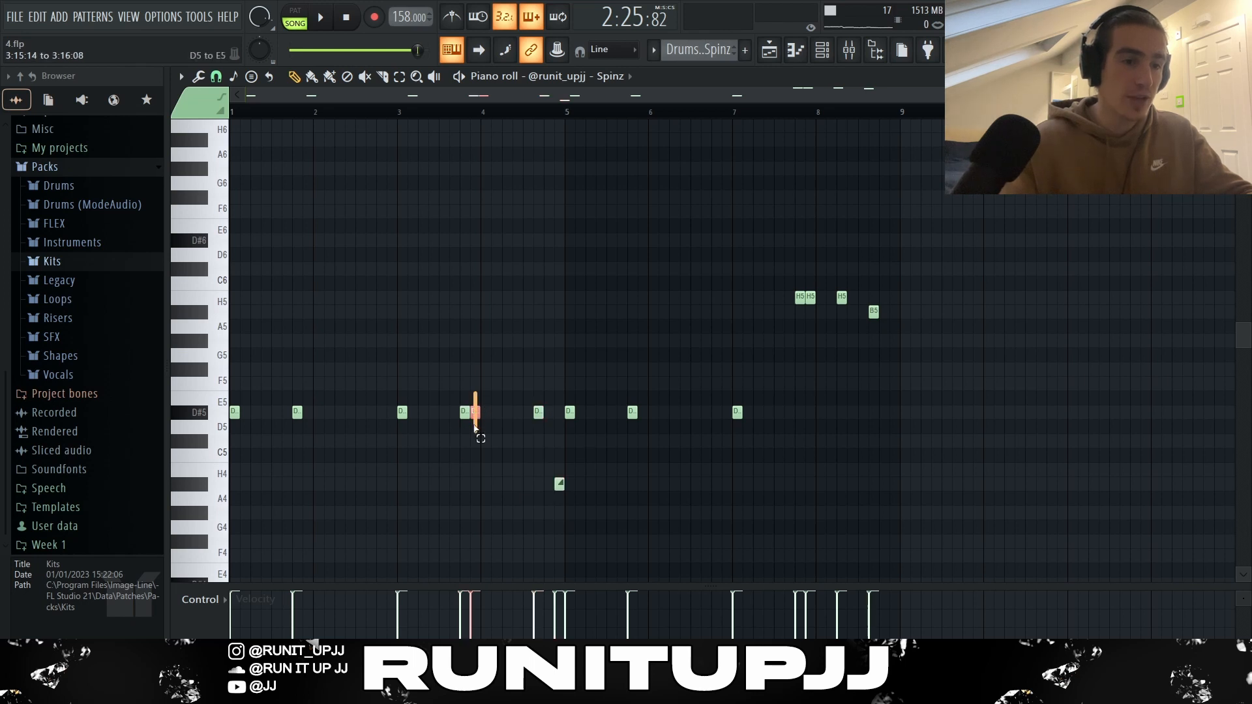
pyautogui.moveTo(531, 402); pyautogui.dragTo(566, 514)
pyautogui.moveTo(531, 408); pyautogui.dragTo(555, 493)
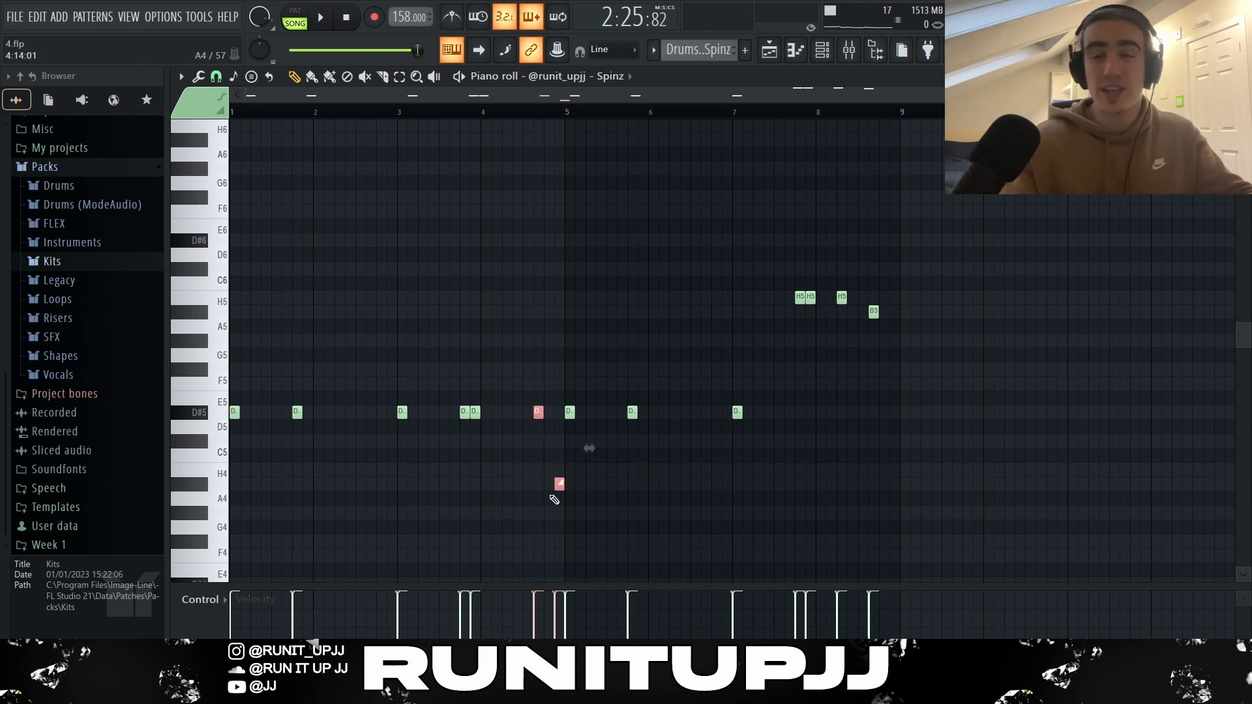
# - Examine bars 5 to 8 of the Spinz pattern, with its higher notes at the end
pyautogui.keyDown('ctrl'); pyautogui.click(996, 463); pyautogui.keyUp('ctrl')
pyautogui.moveTo(1052, 499); pyautogui.dragTo(565, 221)
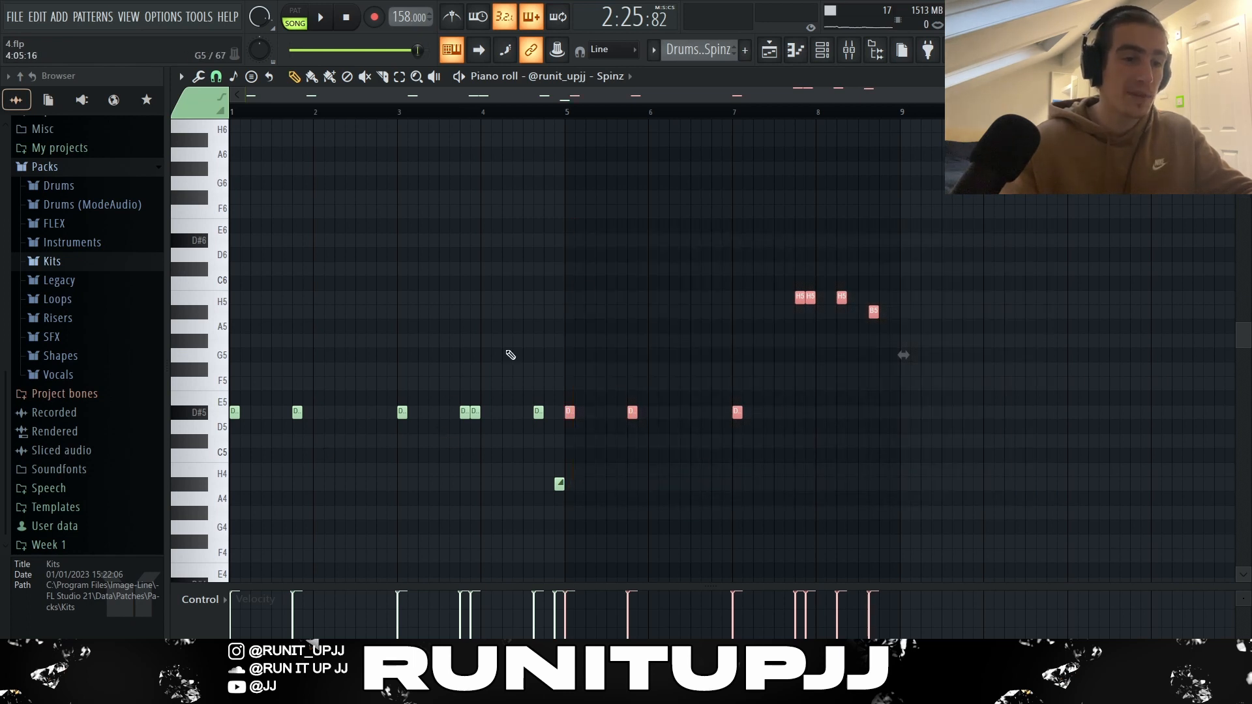
pyautogui.keyDown('ctrl'); pyautogui.click(985, 406); pyautogui.keyUp('ctrl')
pyautogui.moveTo(985, 406); pyautogui.dragTo(786, 266)
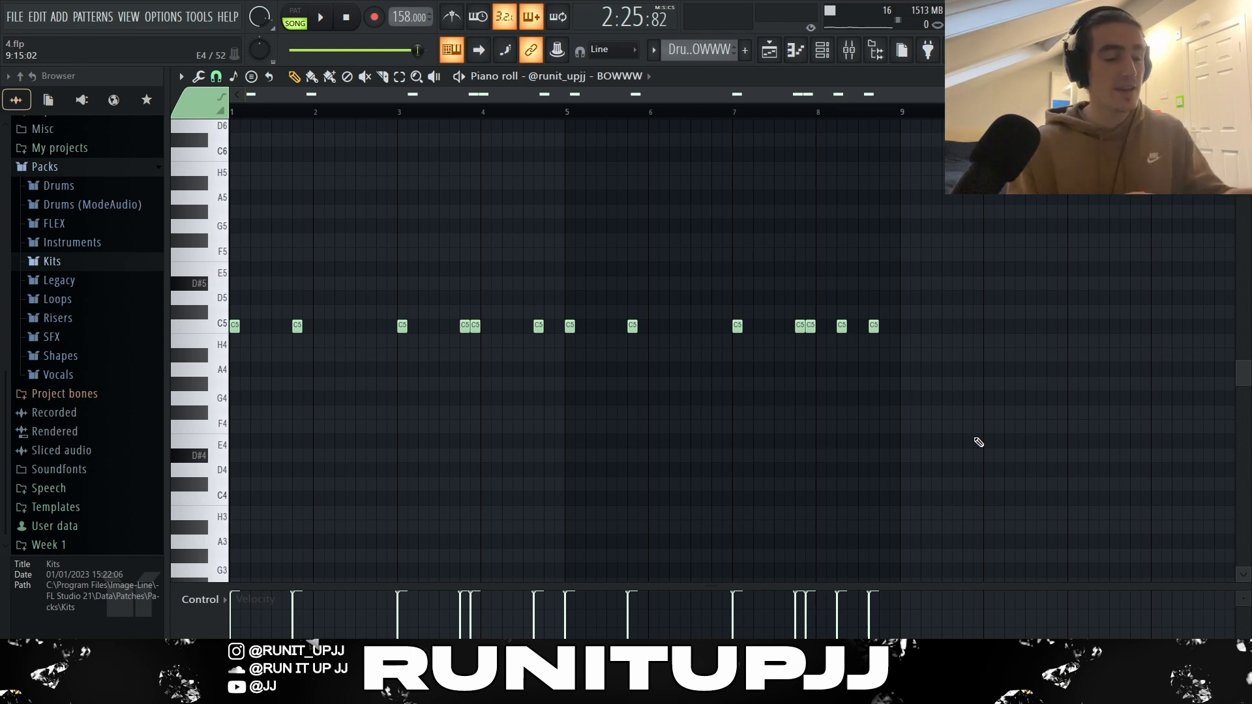
# - Select all notes of the BOWWW pattern to compare their rhythm with the Spinz pattern
pyautogui.hotkey('ctrl', 'a')
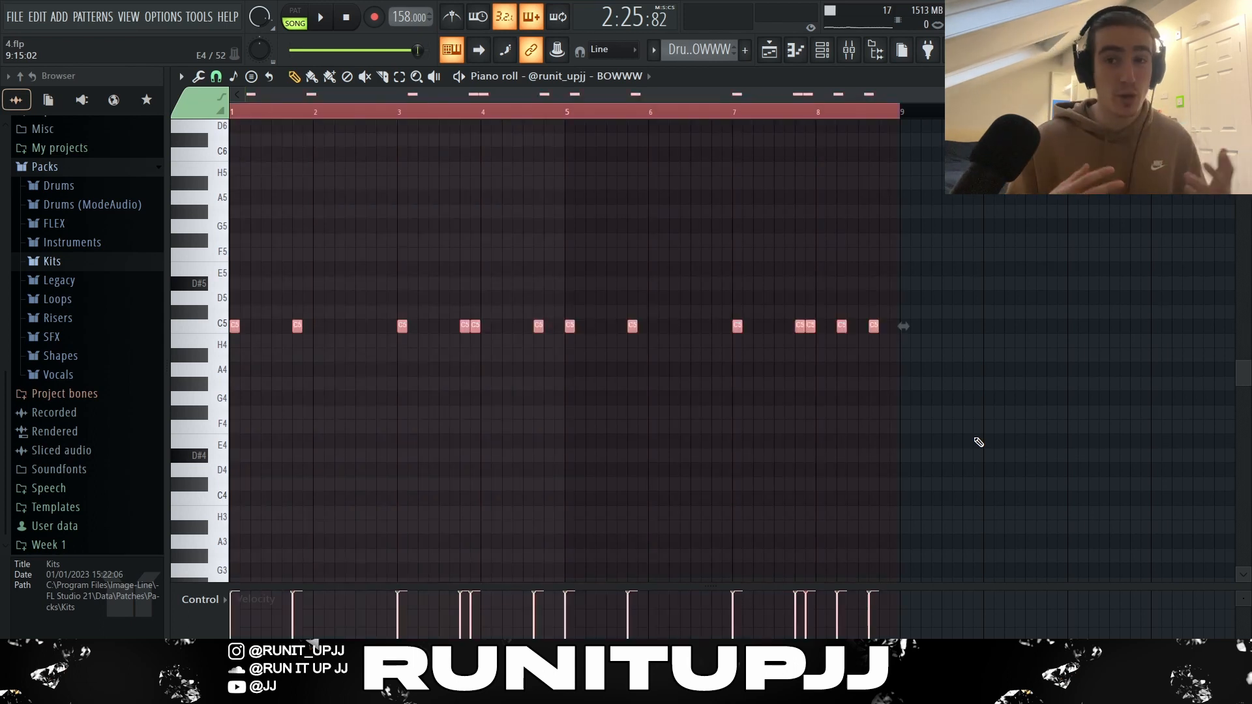
pyautogui.scroll(2, 900, 428)
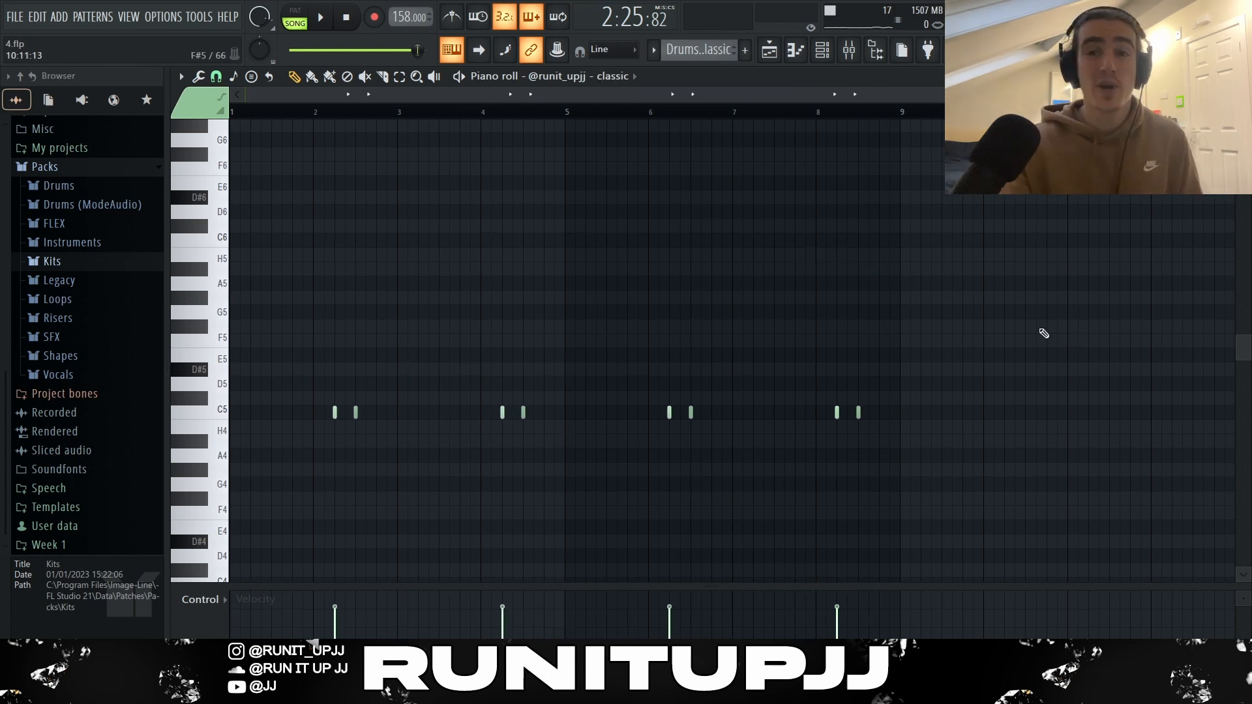
# - Examine the paired C5 hits of the classic pattern, starting with the pair in bar 2
pyautogui.click(335, 412)
pyautogui.scroll(3, 327, 444)
pyautogui.click(396, 412)
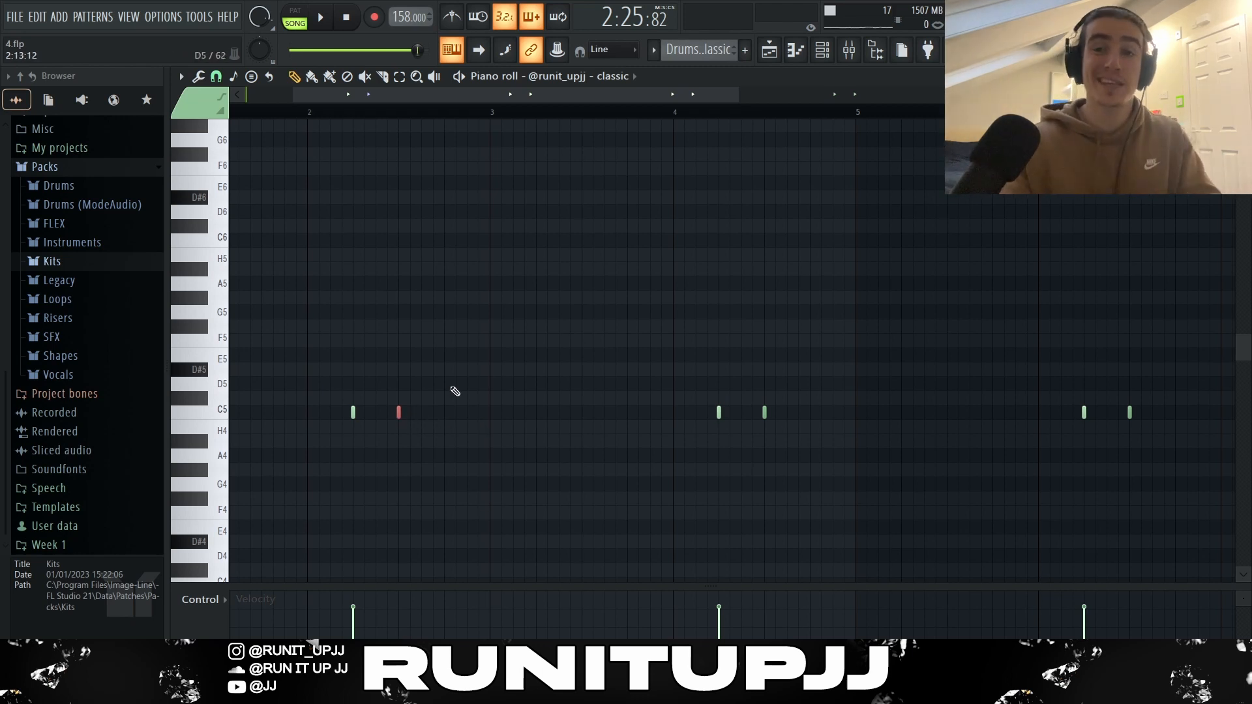
pyautogui.scroll(-4, 418, 277)
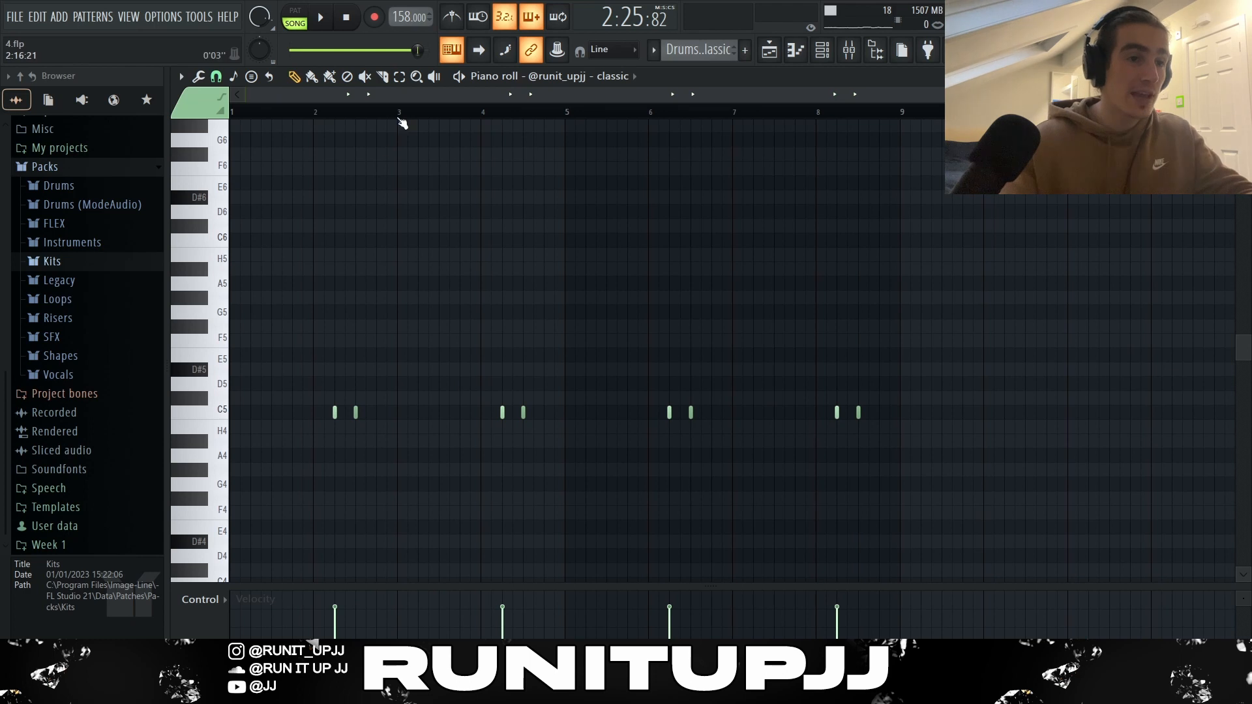
pyautogui.moveTo(399, 114); pyautogui.dragTo(104, 204)
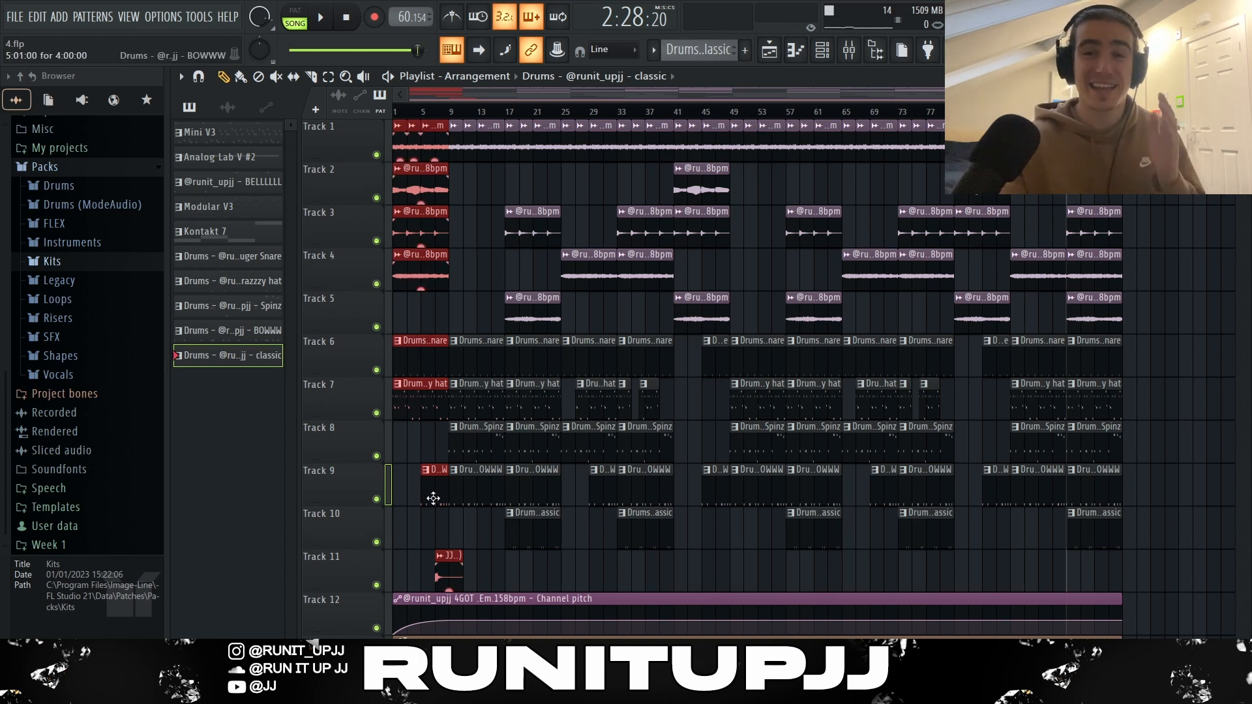
# - Examine the Channel pitch and Tempo automation clips beneath the intro clips in the playlist
pyautogui.scroll(-2, 433, 496)
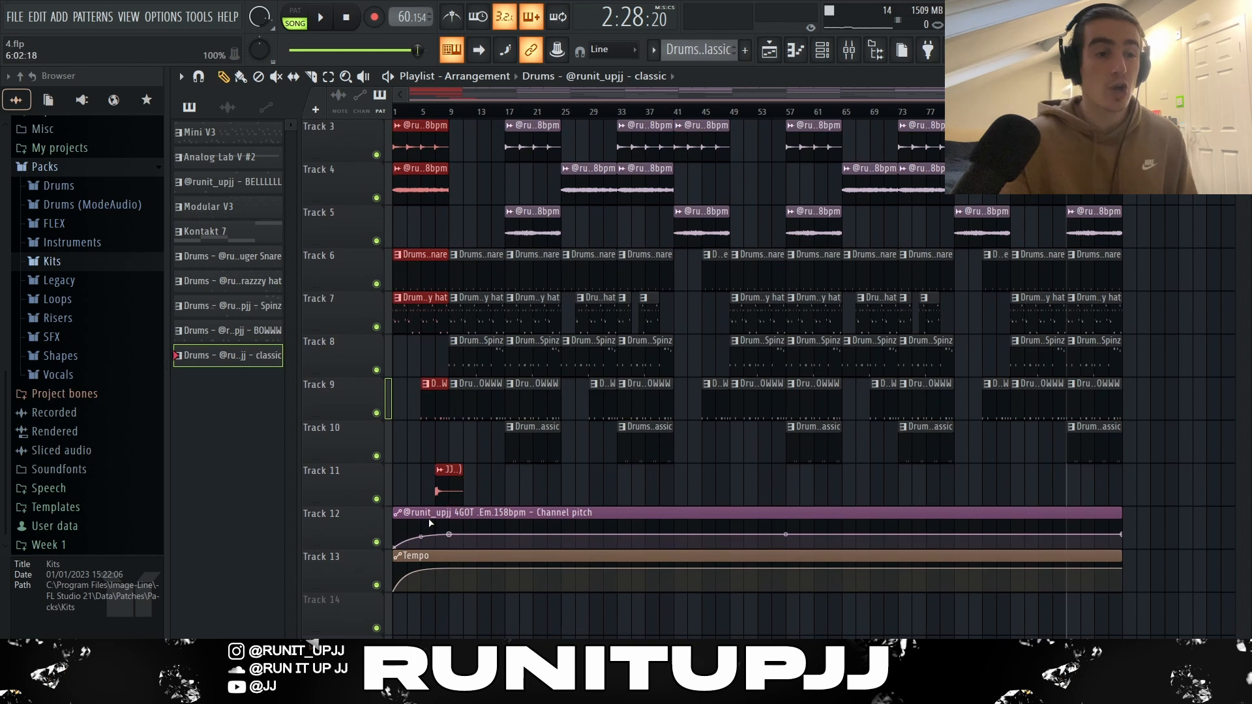
pyautogui.scroll(2, 426, 519)
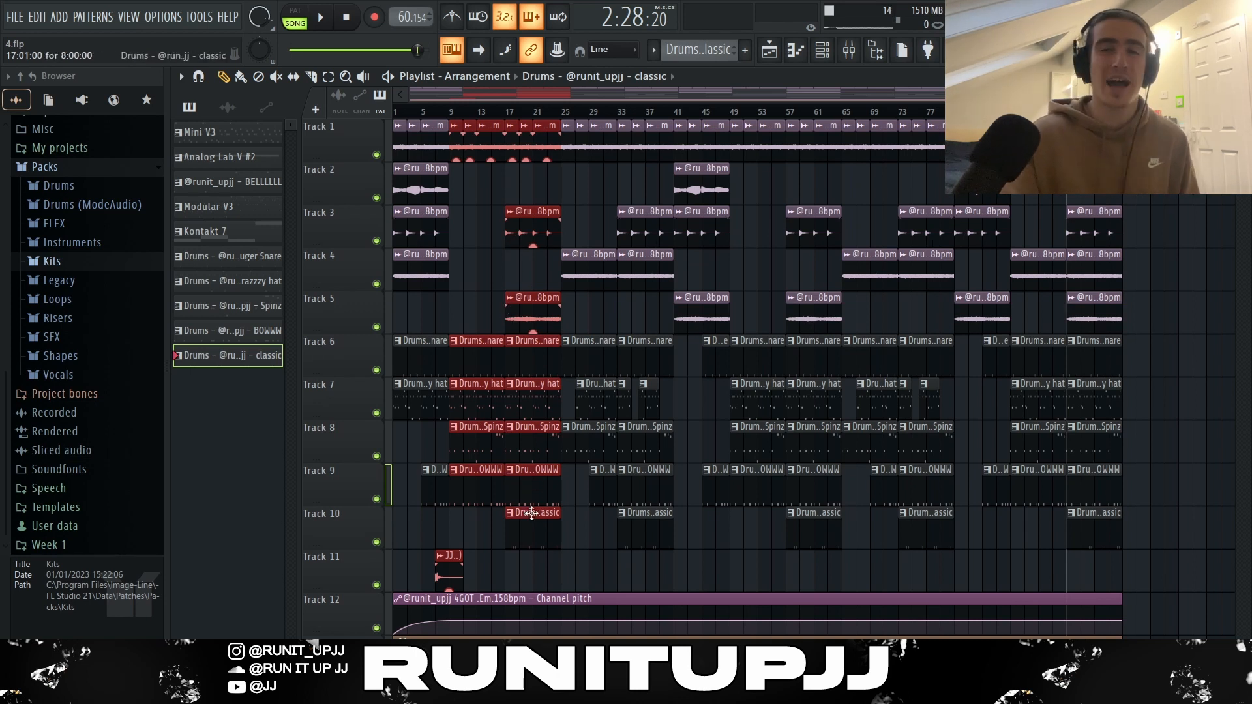
# - Select the arrangement's clips section by section from bar 25 to the end to compare the layers in each section
pyautogui.moveTo(563, 112); pyautogui.dragTo(731, 112)
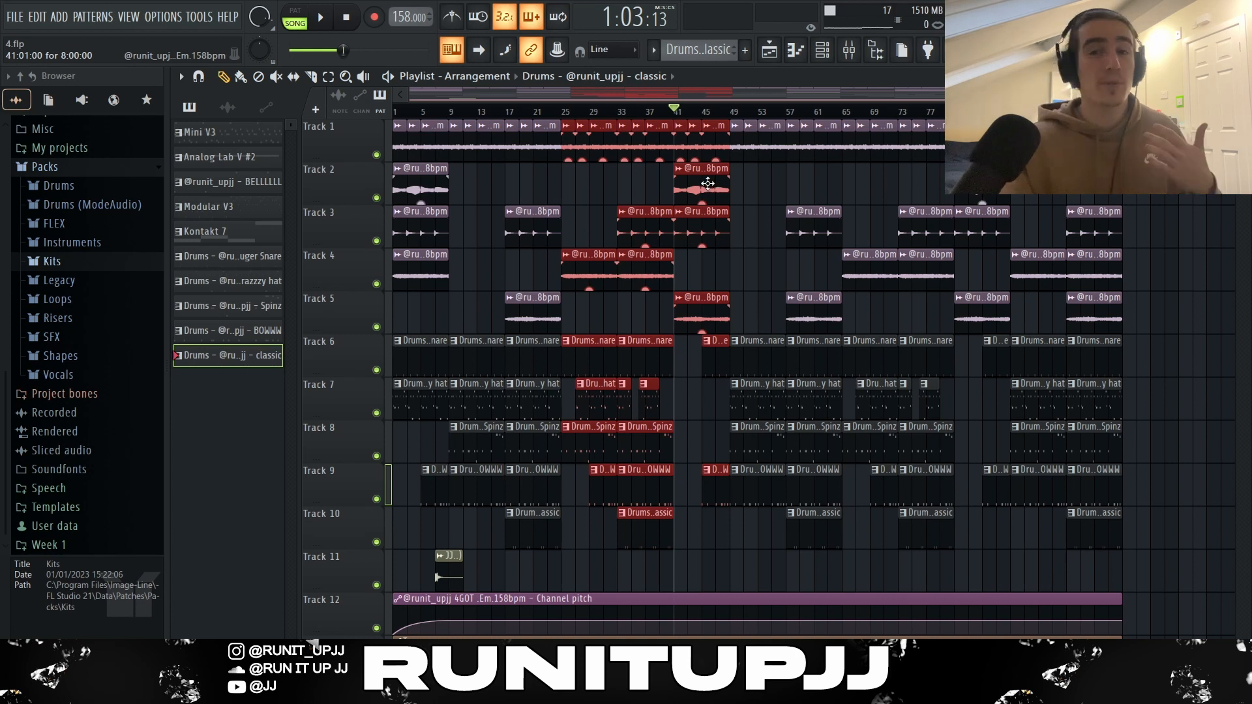
pyautogui.moveTo(730, 264); pyautogui.dragTo(842, 261)
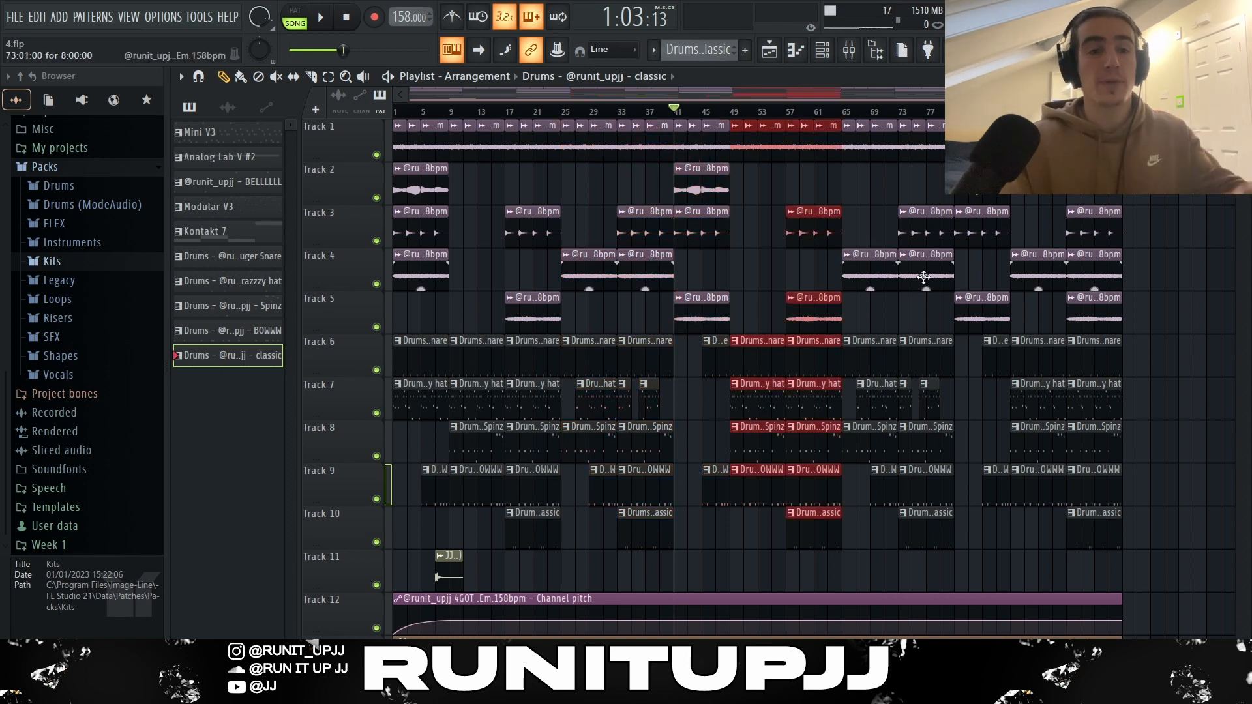
pyautogui.moveTo(1168, 541); pyautogui.dragTo(1020, 196)
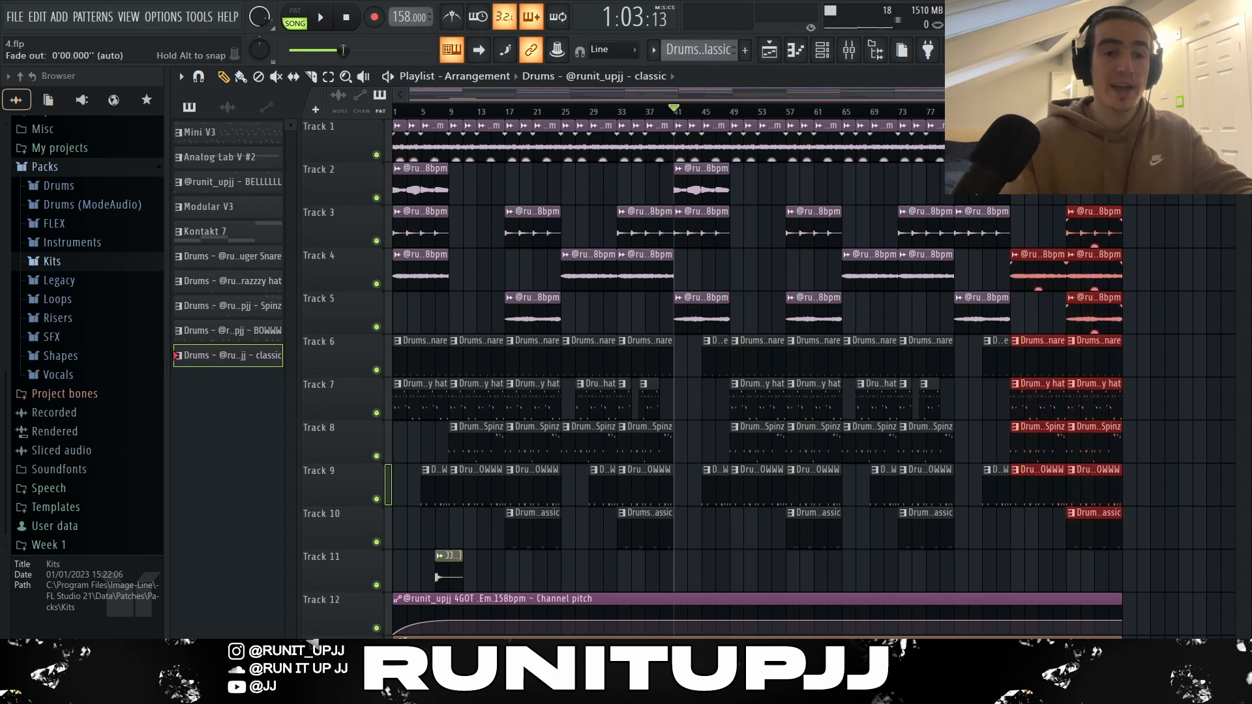
pyautogui.moveTo(954, 545); pyautogui.dragTo(842, 124)
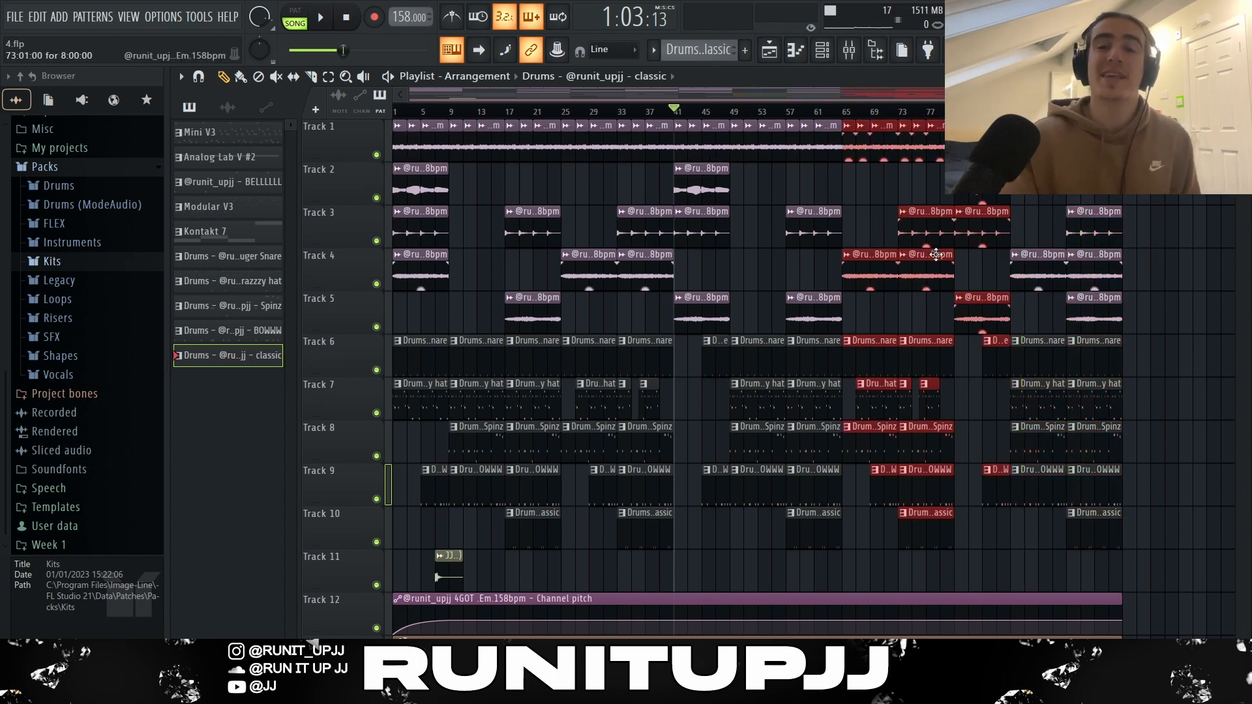